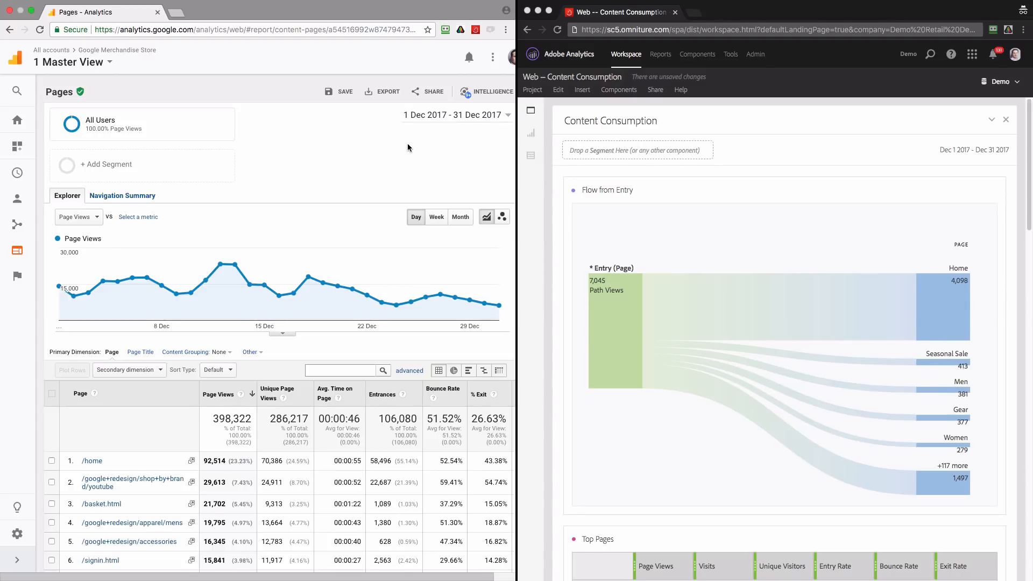
Move the Top Pages table above Flow from Entry in the Content Consumption panel and widen its page-name column
mouse_move(259, 282)
click(1028, 168)
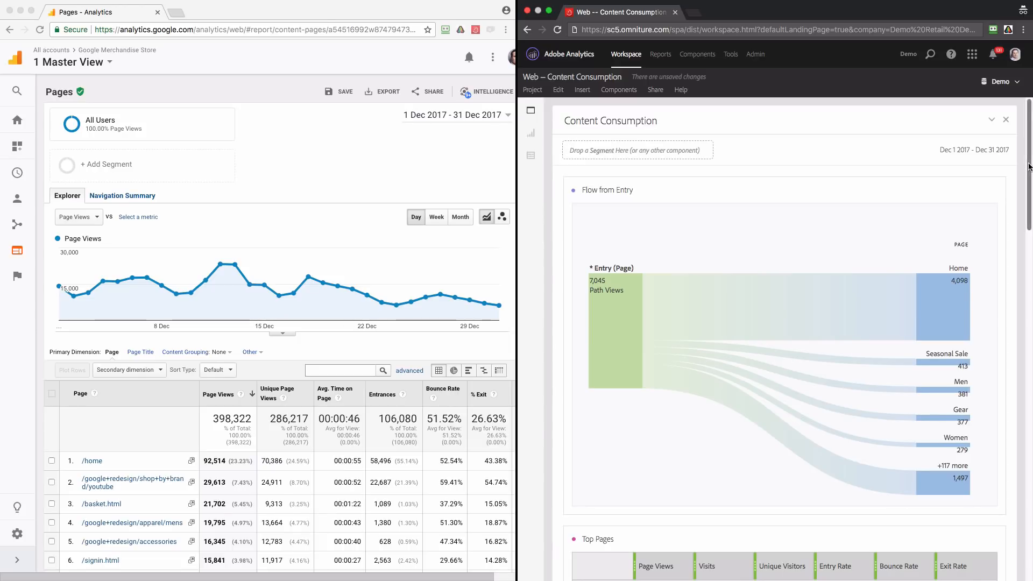
drag(1030, 167, 1019, 317)
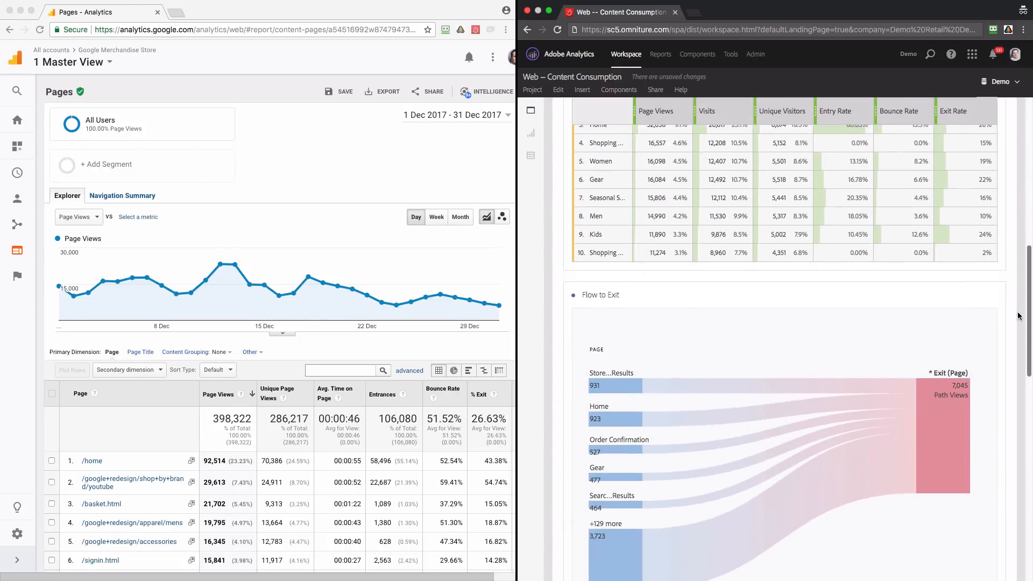
scroll(1018, 317, up, 10)
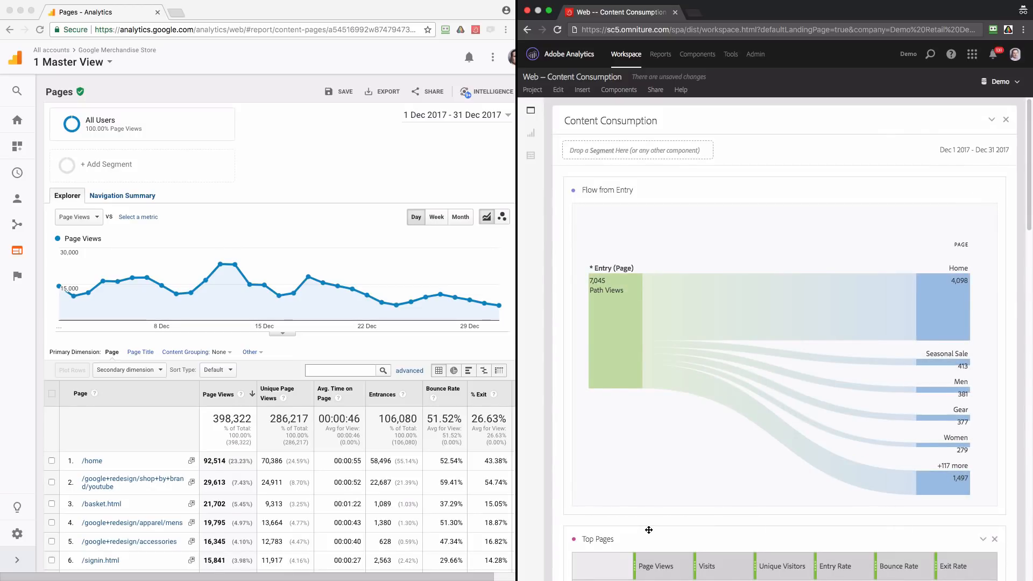
drag(649, 530, 650, 199)
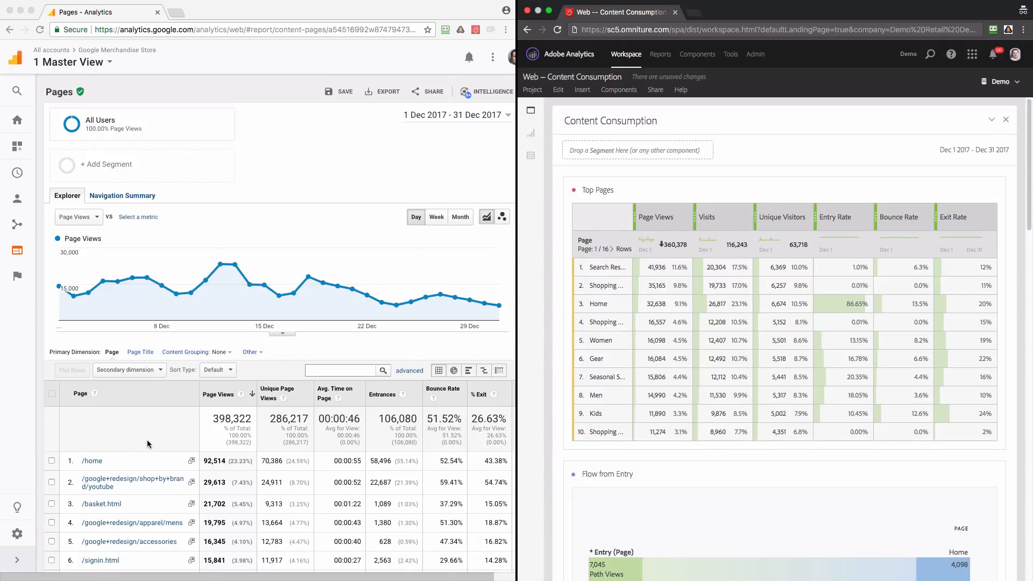
scroll(149, 446, down, 5)
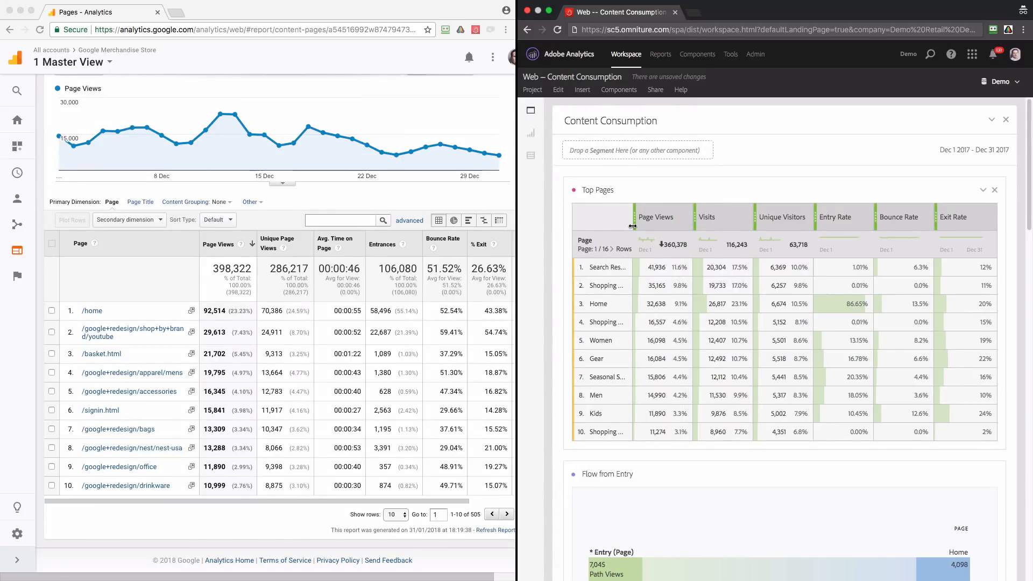
drag(635, 230, 691, 229)
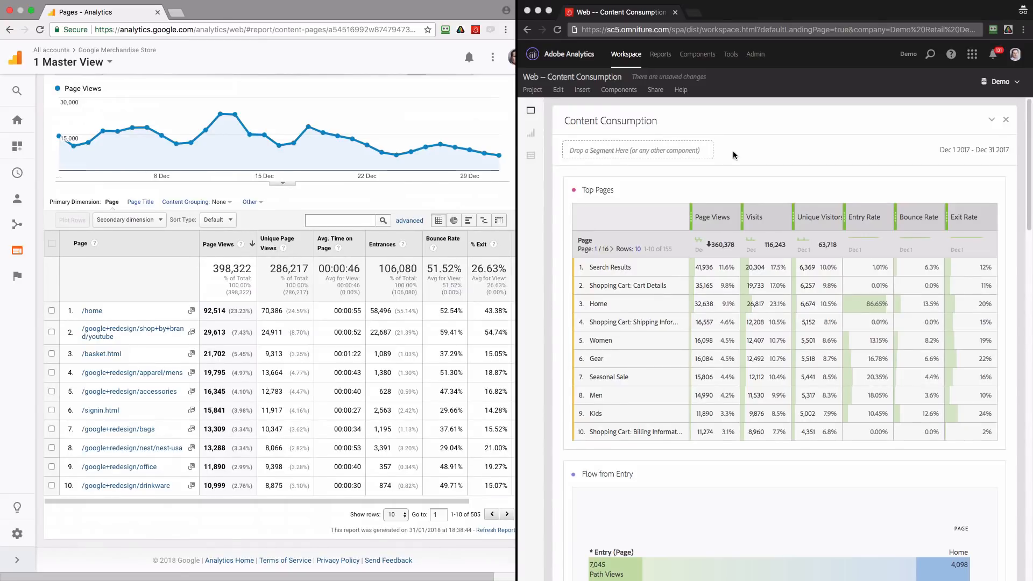
In Google Analytics, filter the Pages report table by "home"
click(337, 220)
text(home)
key(Return)
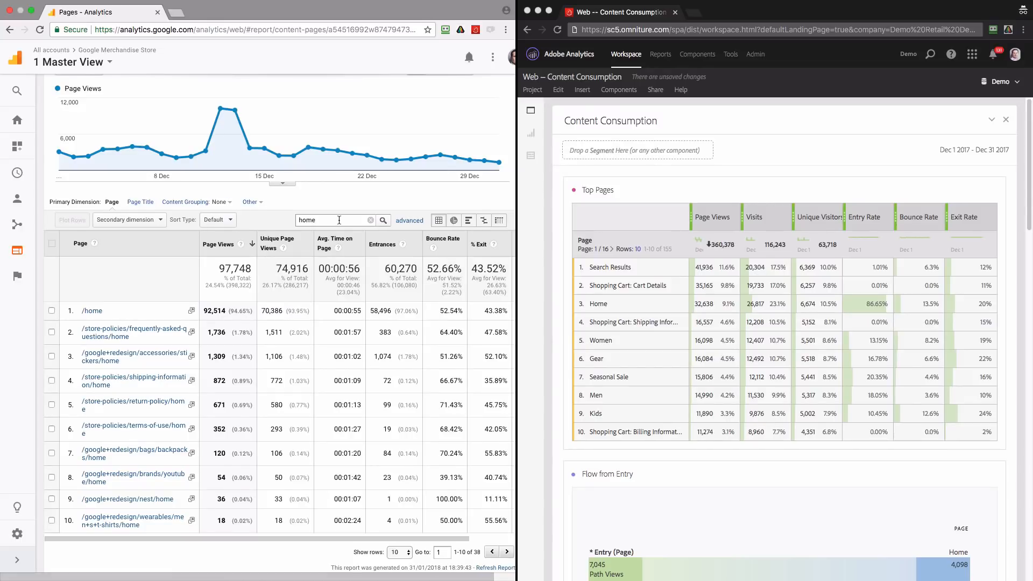
Refine the table filter with an advanced condition including only Page exactly matching "/home", and apply it
click(407, 222)
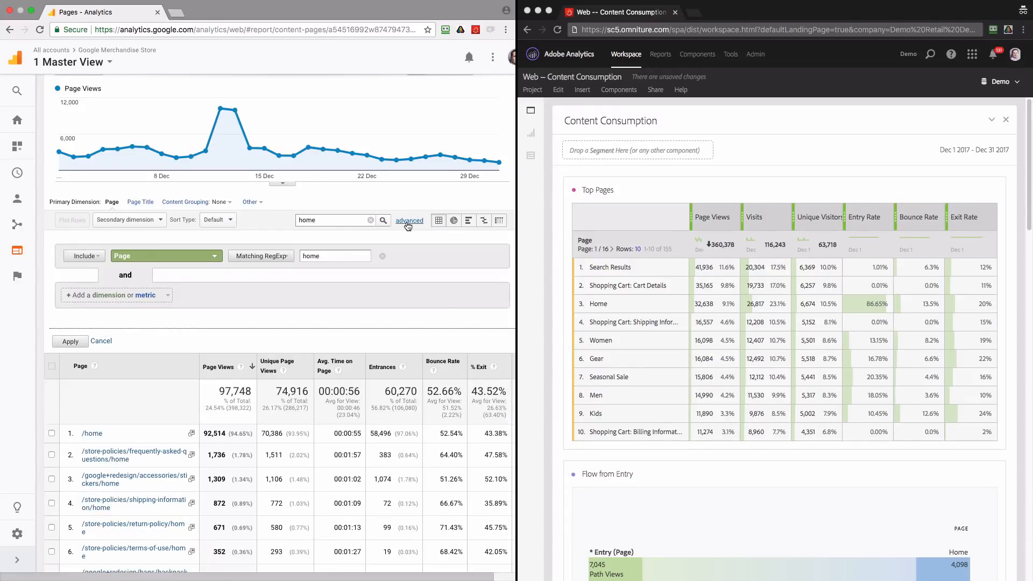
click(261, 256)
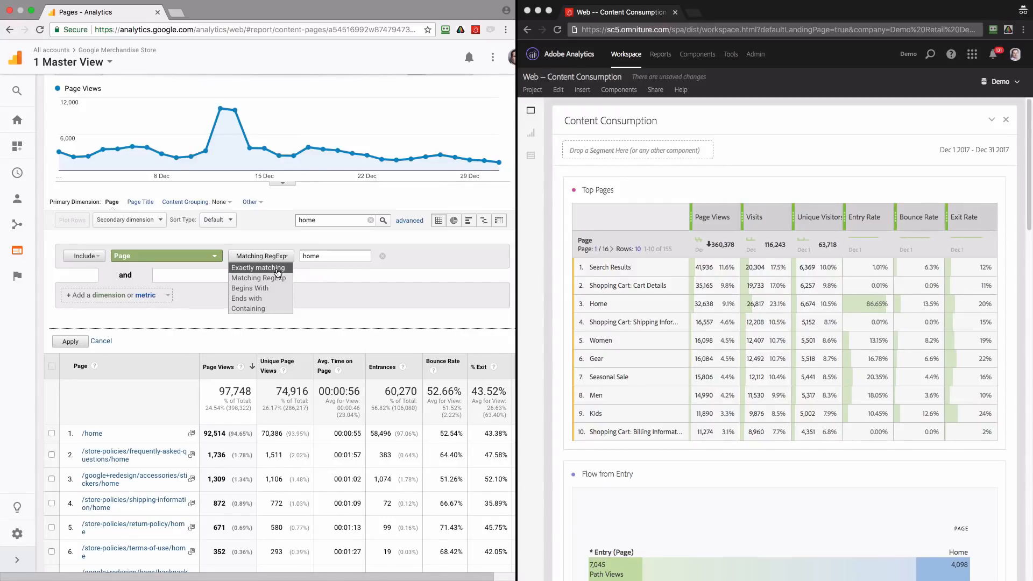
click(277, 272)
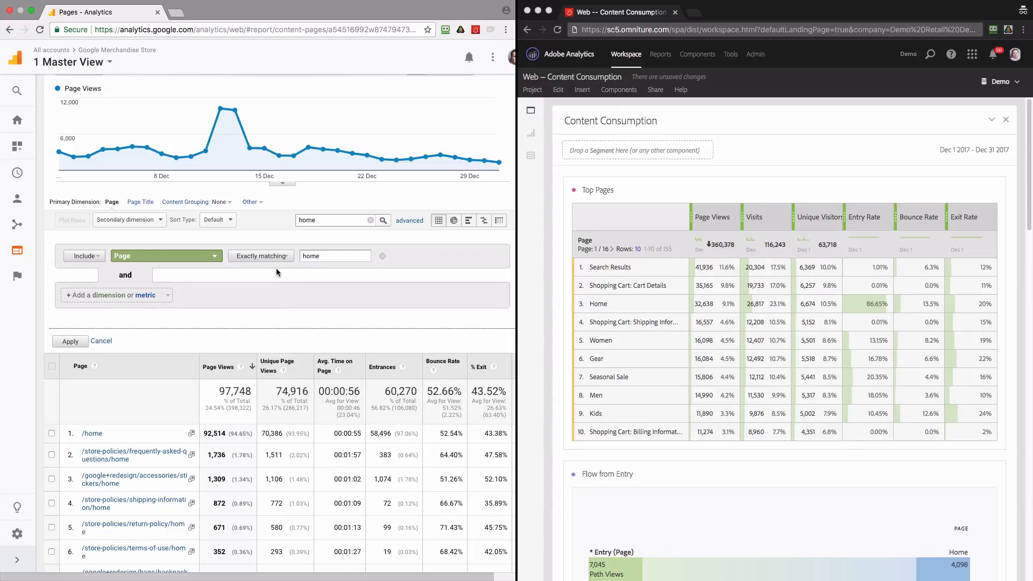
click(303, 256)
text(/)
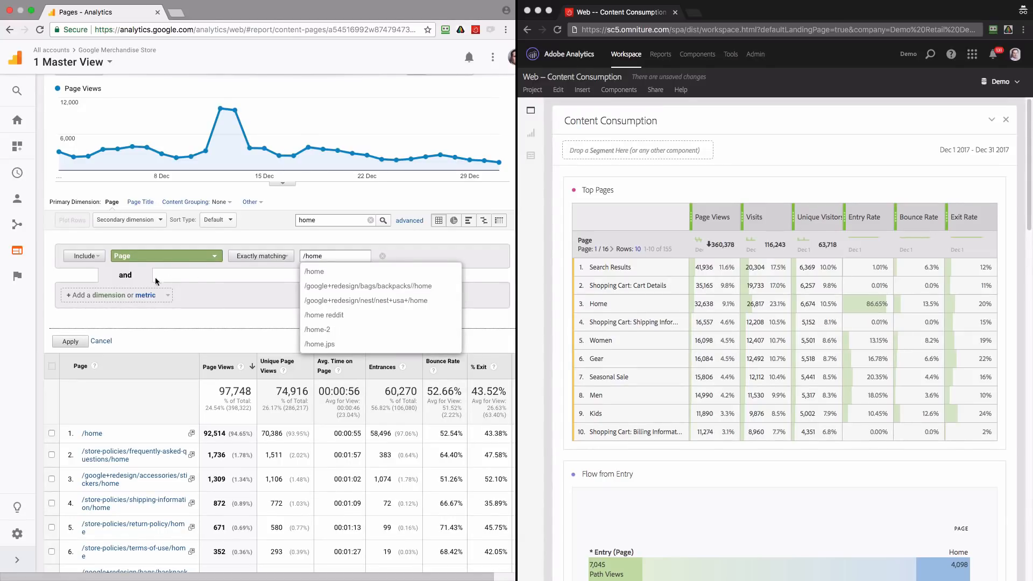
click(70, 342)
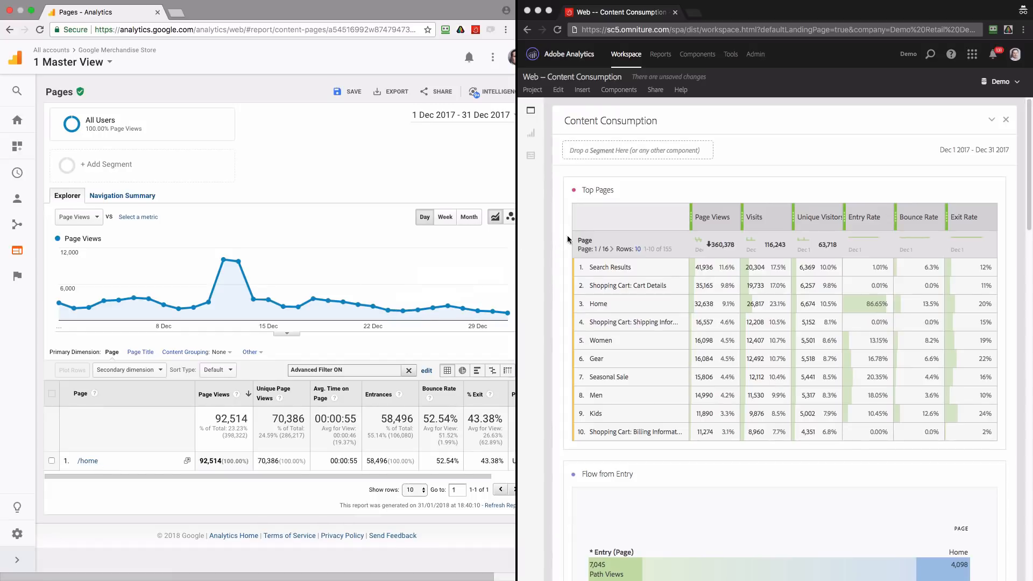
In Adobe Analytics, filter the Page dimension of the Top Pages table by "home"
click(660, 243)
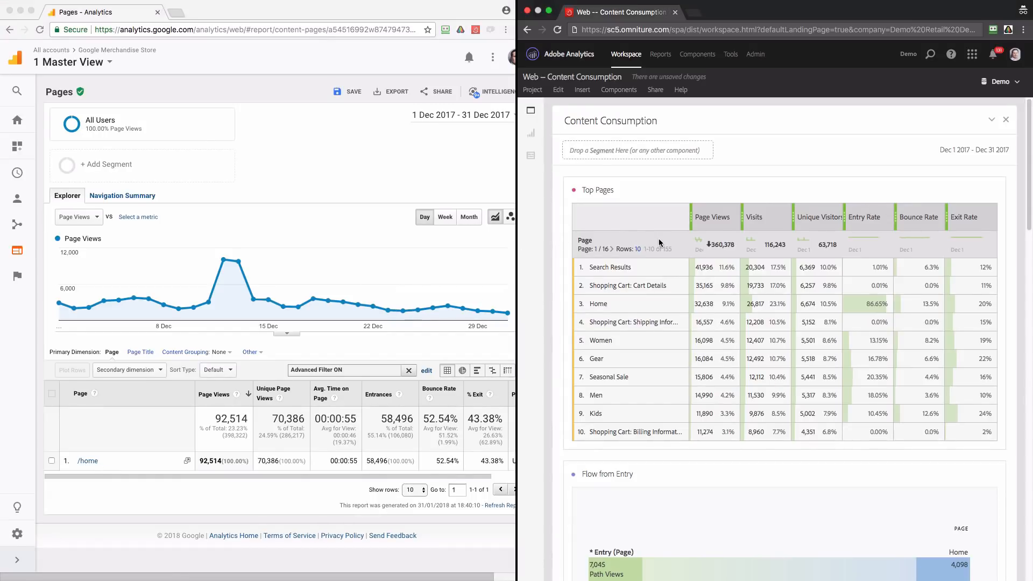
mouse_move(624, 243)
click(600, 242)
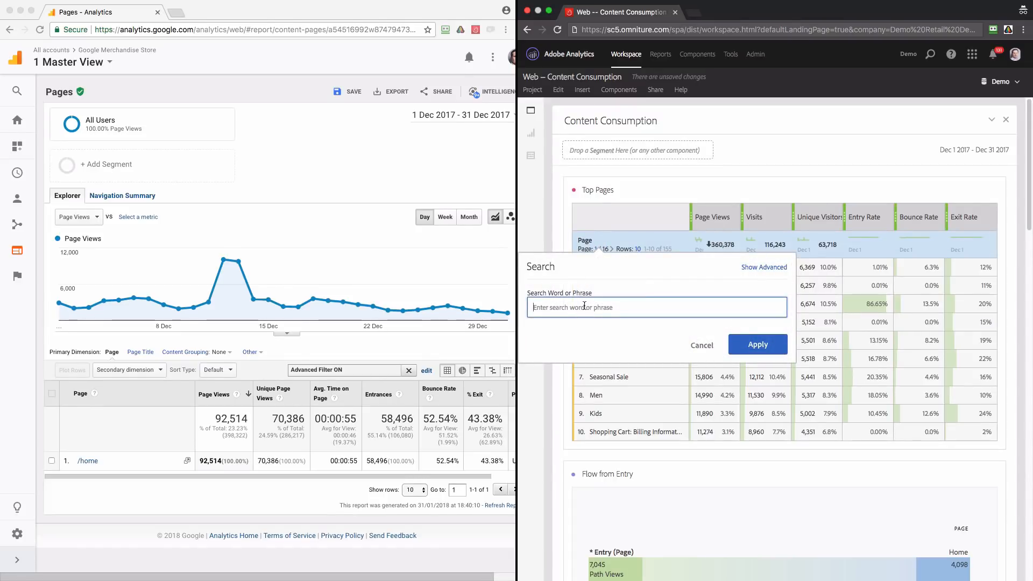
text(home)
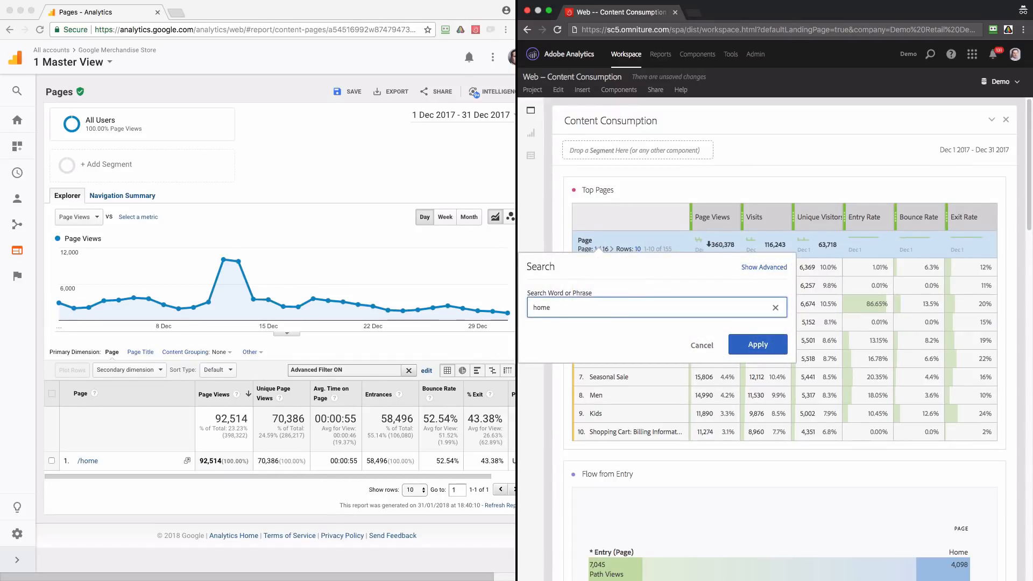
click(762, 349)
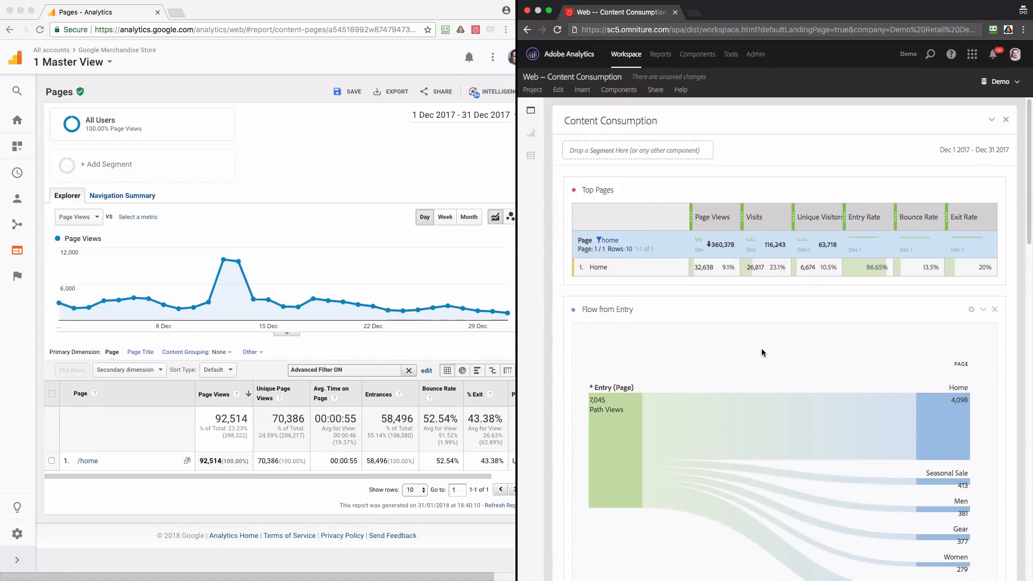
Examine the match conditions in the advanced criteria of the Top Pages search filter, leaving the filter as it is
click(615, 246)
click(764, 267)
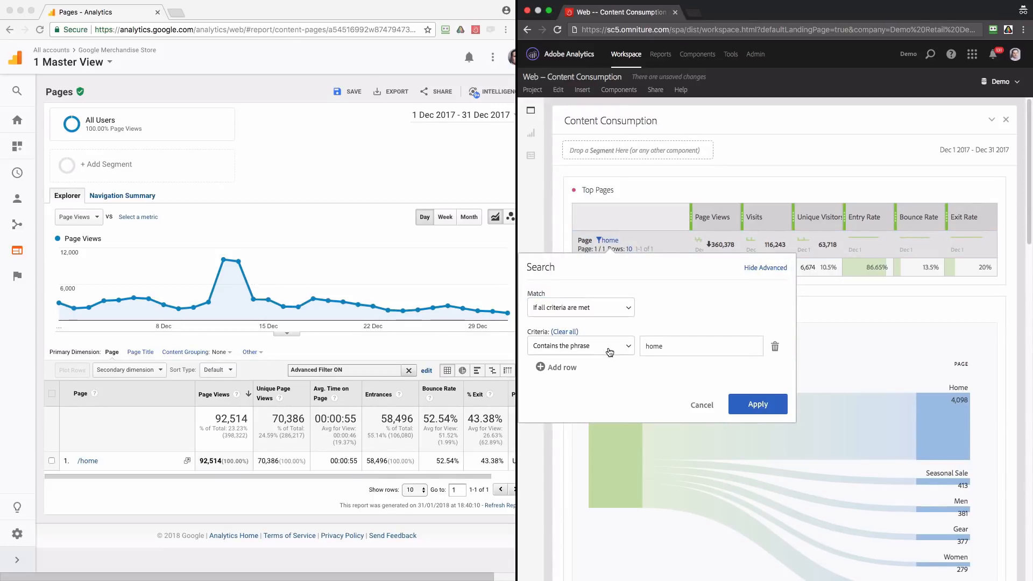
click(610, 352)
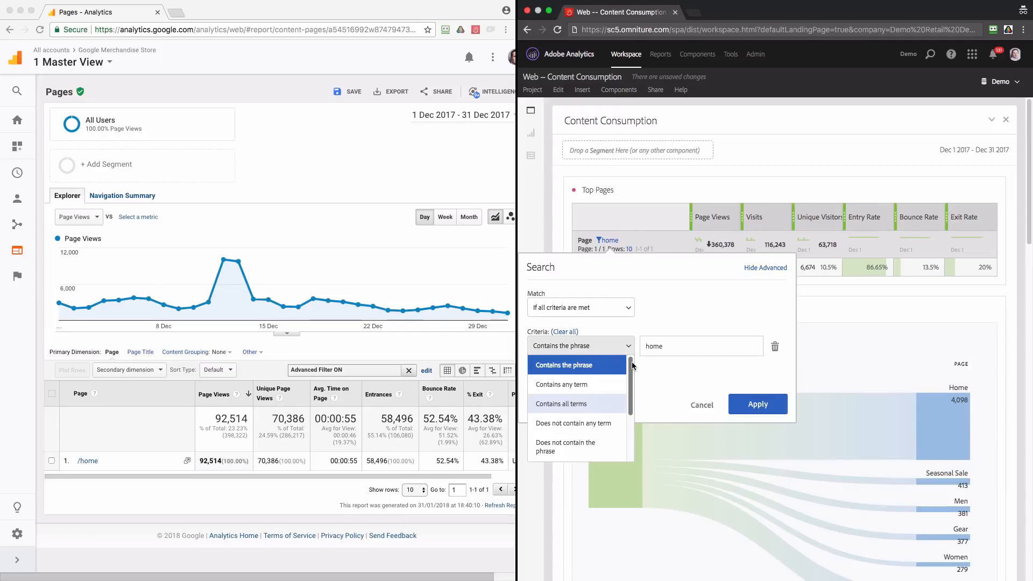
click(702, 406)
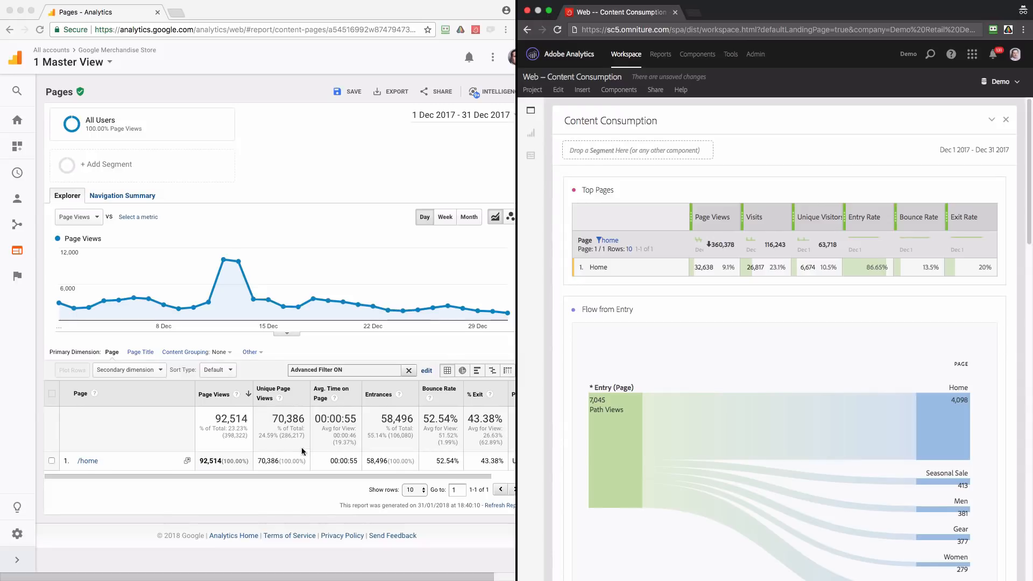
In Google Analytics, set the primary metric of the Pages report chart to Unique Page Views
scroll(348, 429, right, 5)
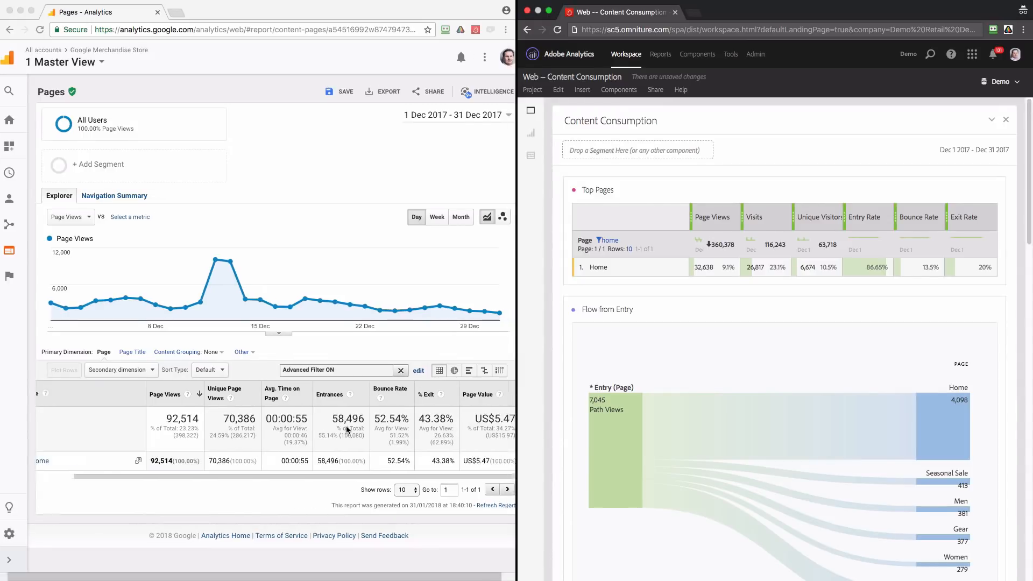
scroll(346, 426, left, 5)
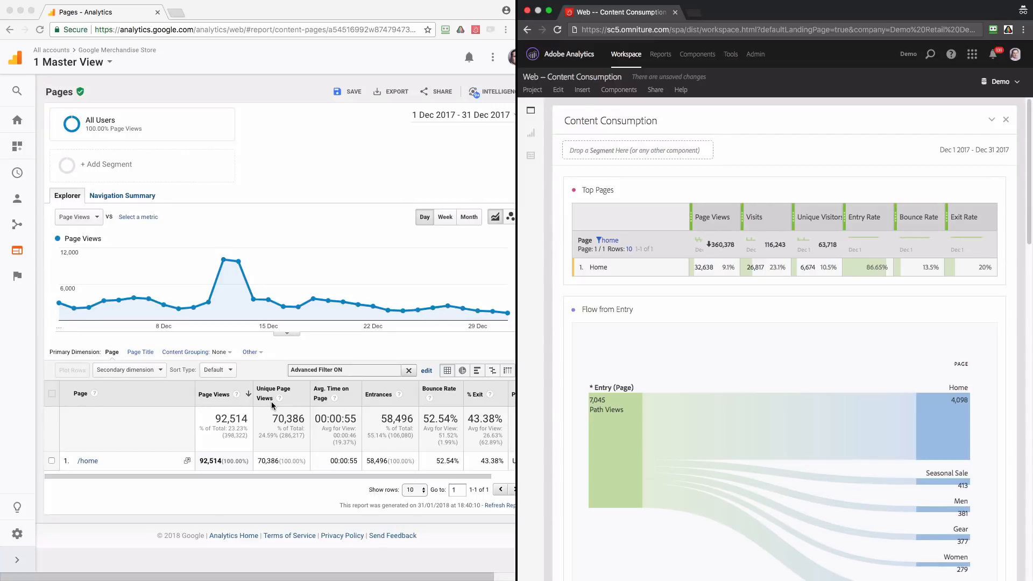
click(71, 217)
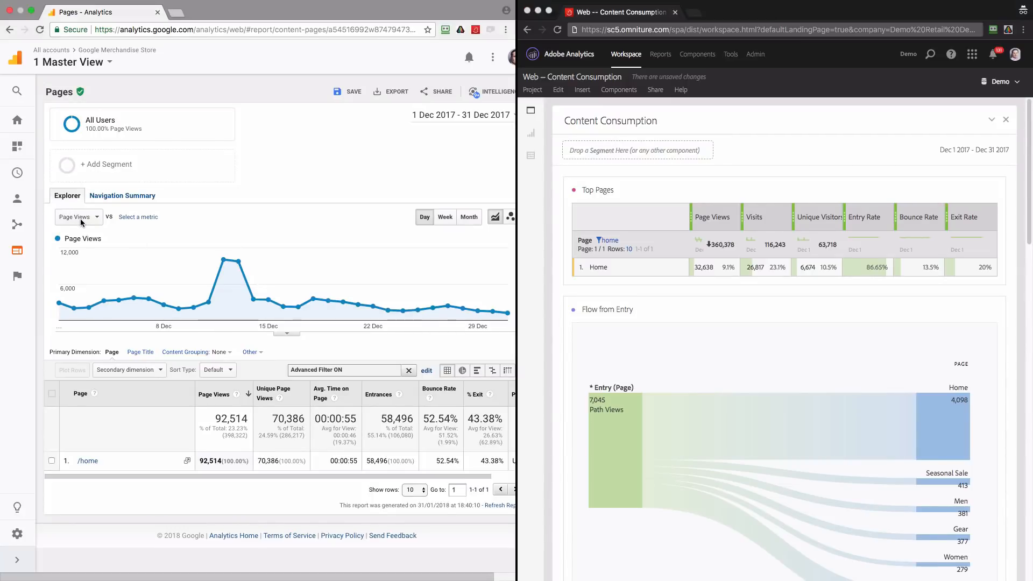
click(81, 220)
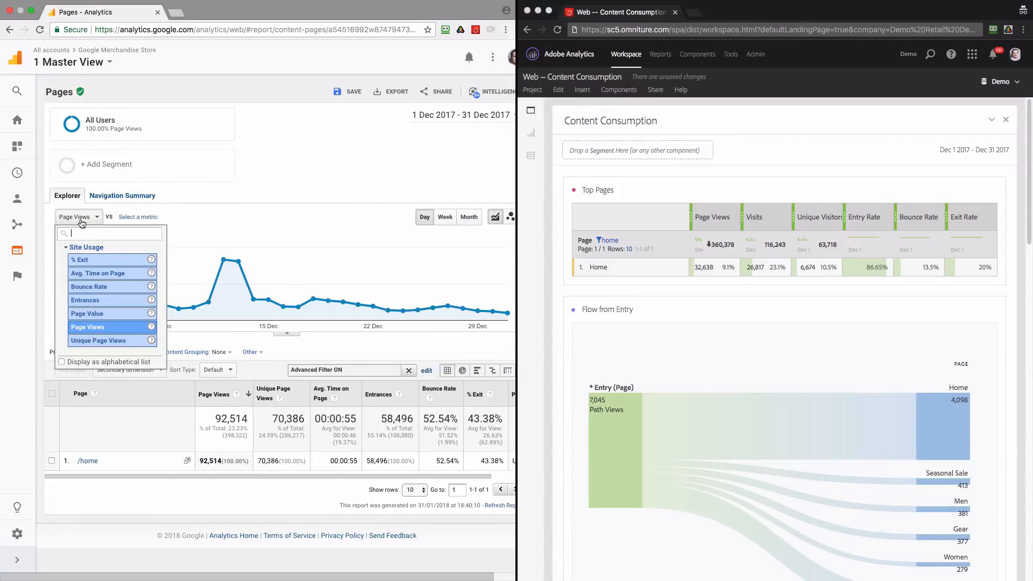
click(110, 342)
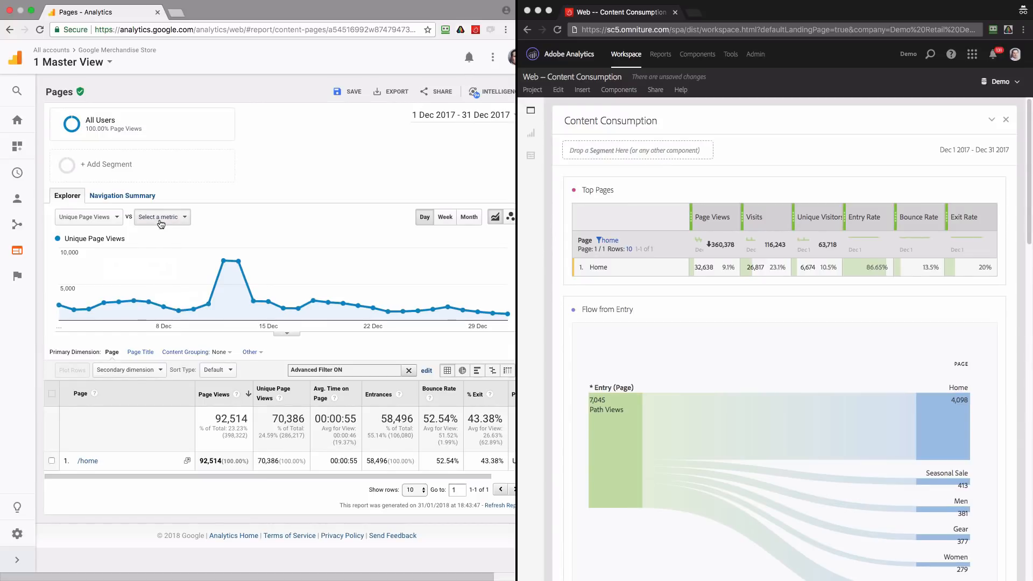
Add Page Value as the chart's comparison metric and replace it with Page Views
click(160, 220)
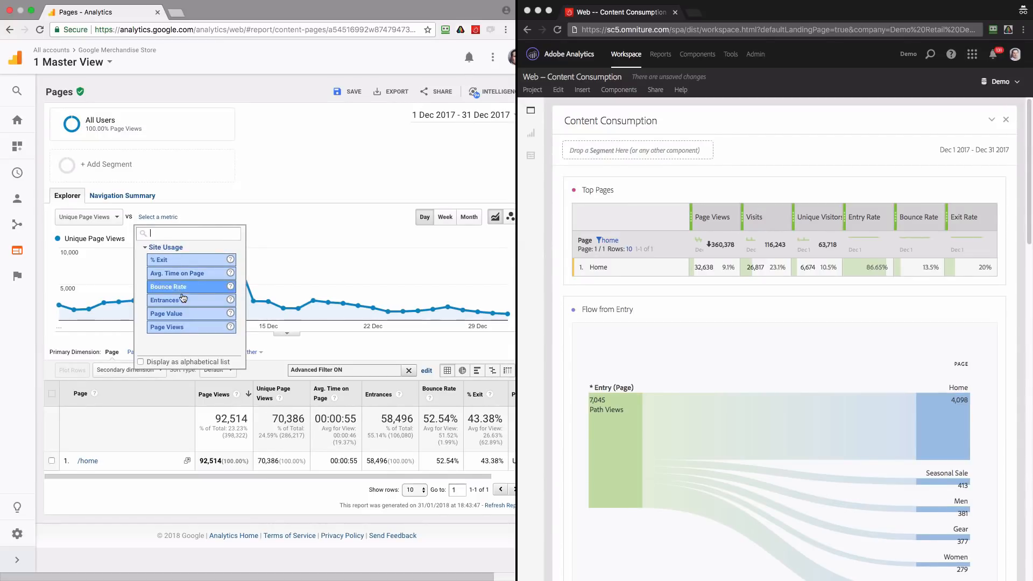
click(187, 312)
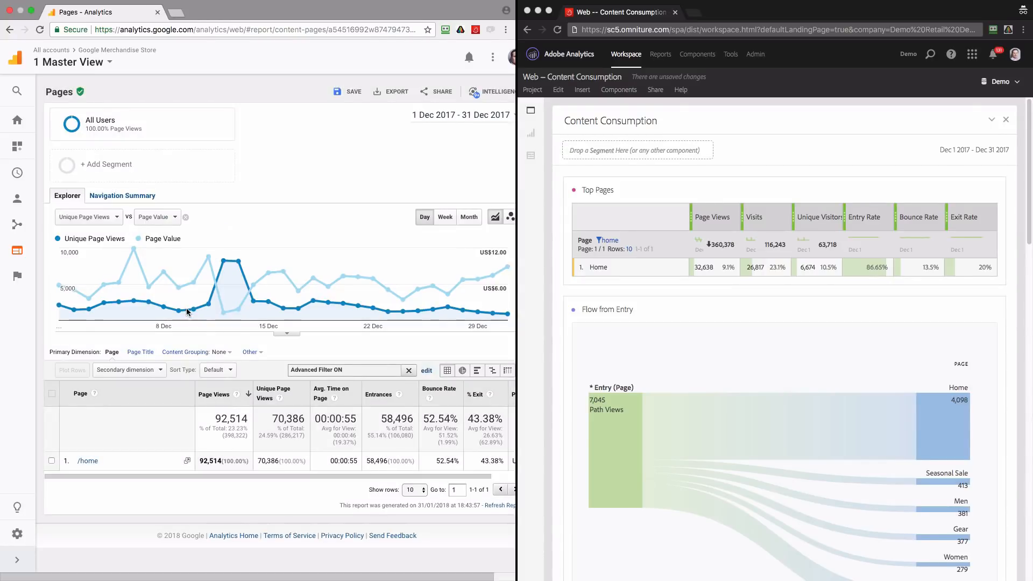
click(173, 218)
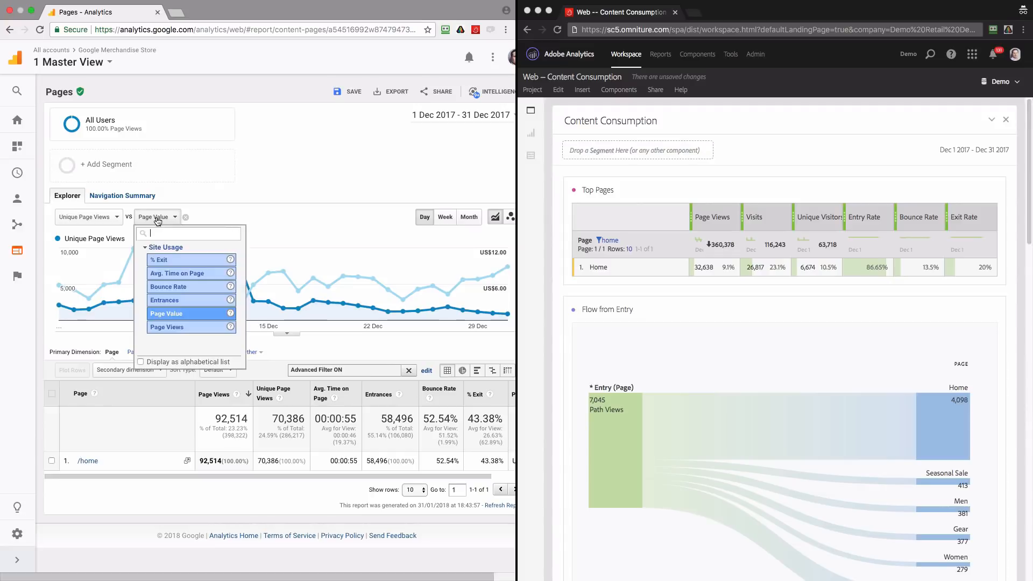
click(183, 328)
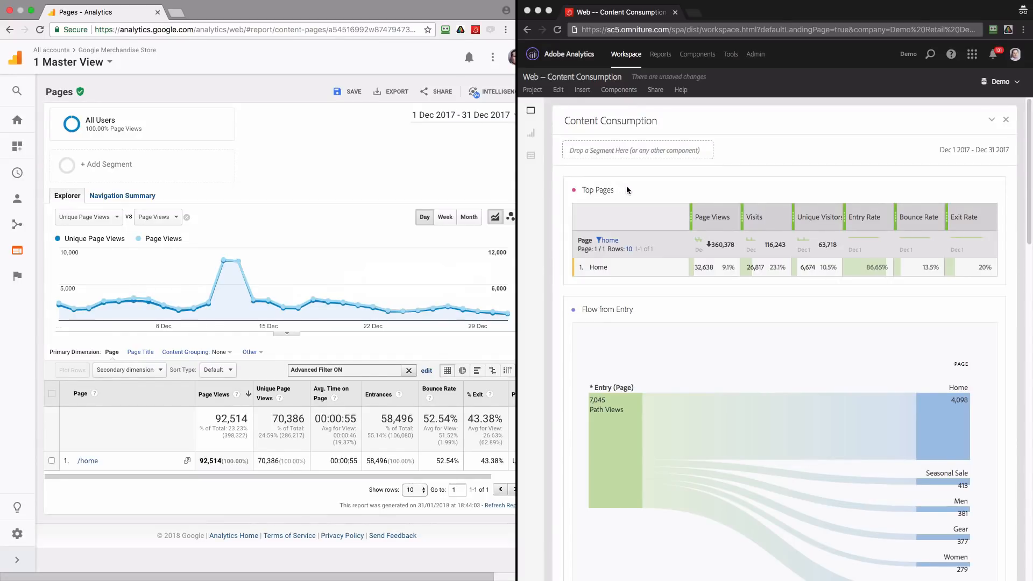
In Adobe Analytics, create a line visualization from the Home row of the Top Pages table
click(661, 270)
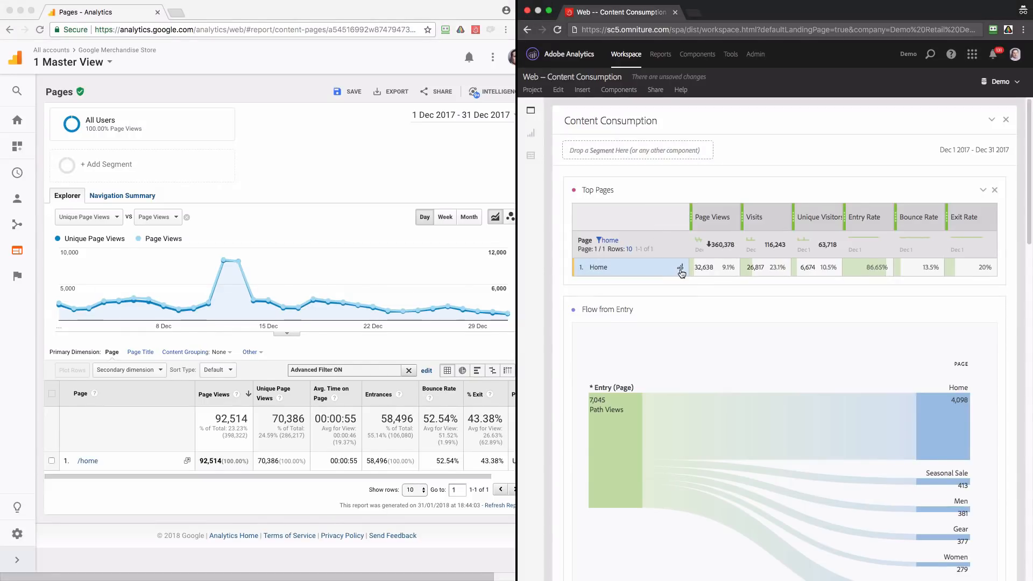
click(681, 269)
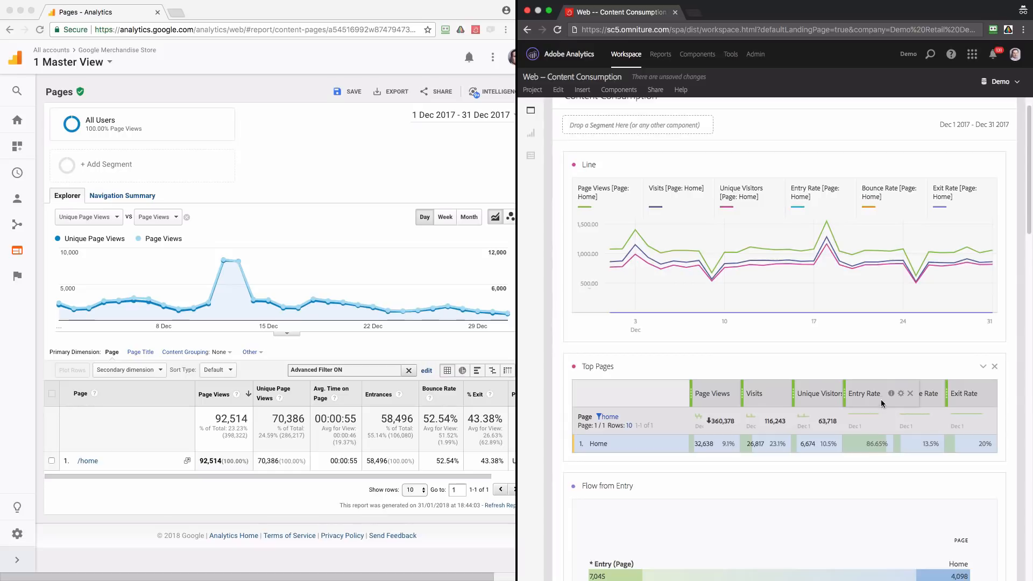
Remove the Entry Rate, Bounce Rate, Exit Rate and Page Views columns from Top Pages, and place Unique Visitors before Visits
click(910, 397)
click(930, 397)
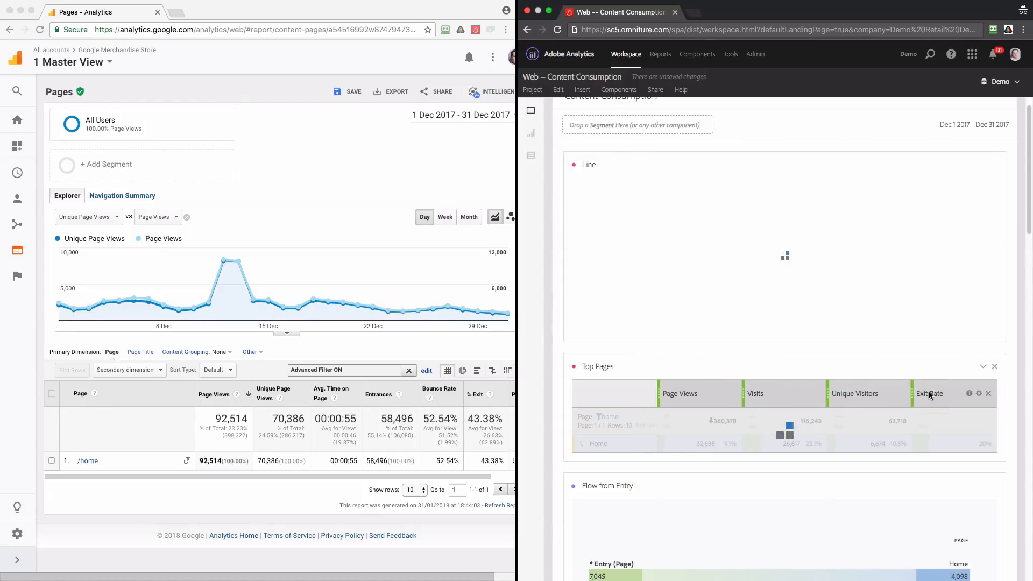
click(989, 397)
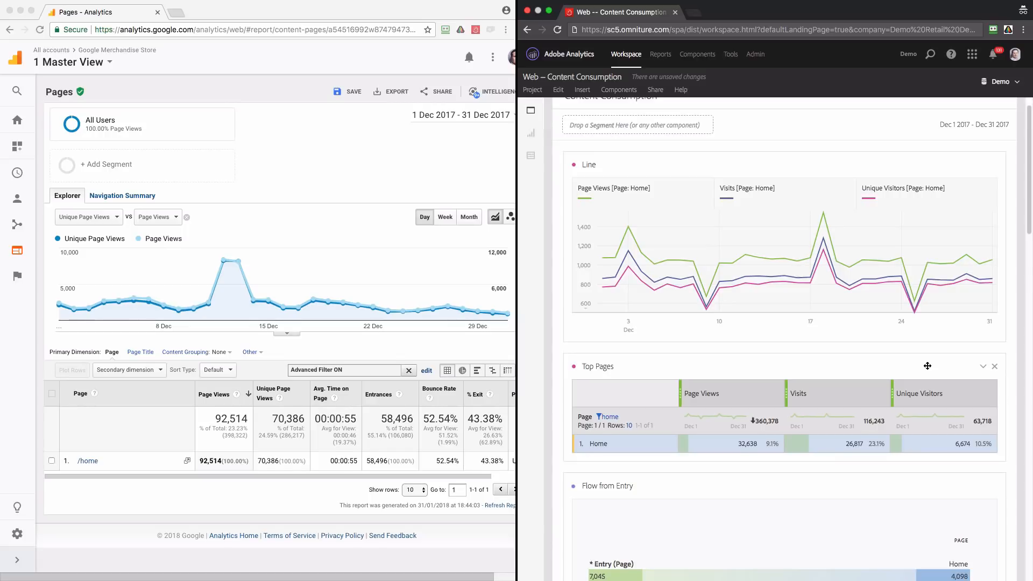
click(776, 394)
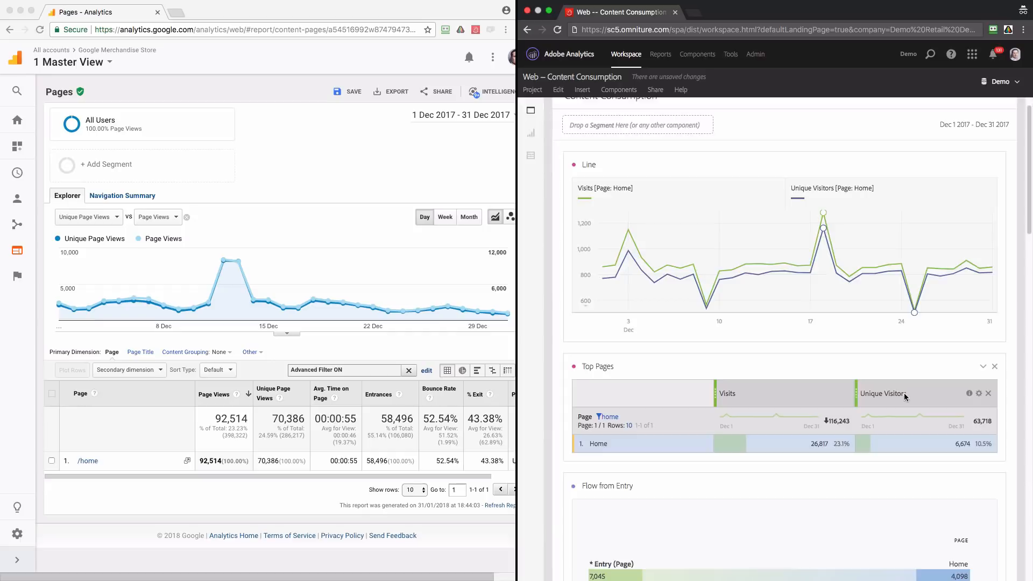
drag(904, 393, 748, 395)
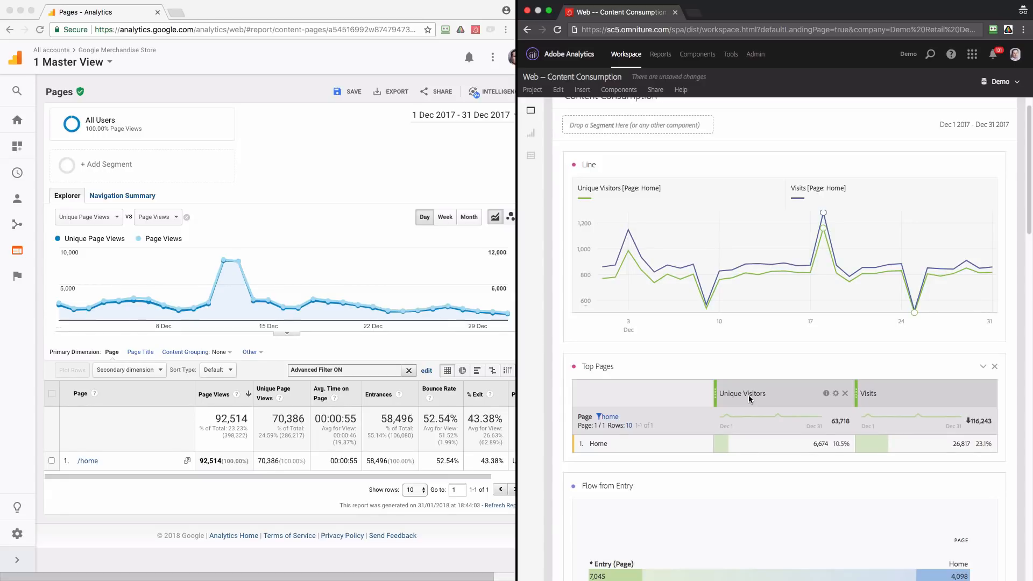
Search the components for the Bounce Rate metric and add it to the Top Pages table as a column after Visits
click(531, 110)
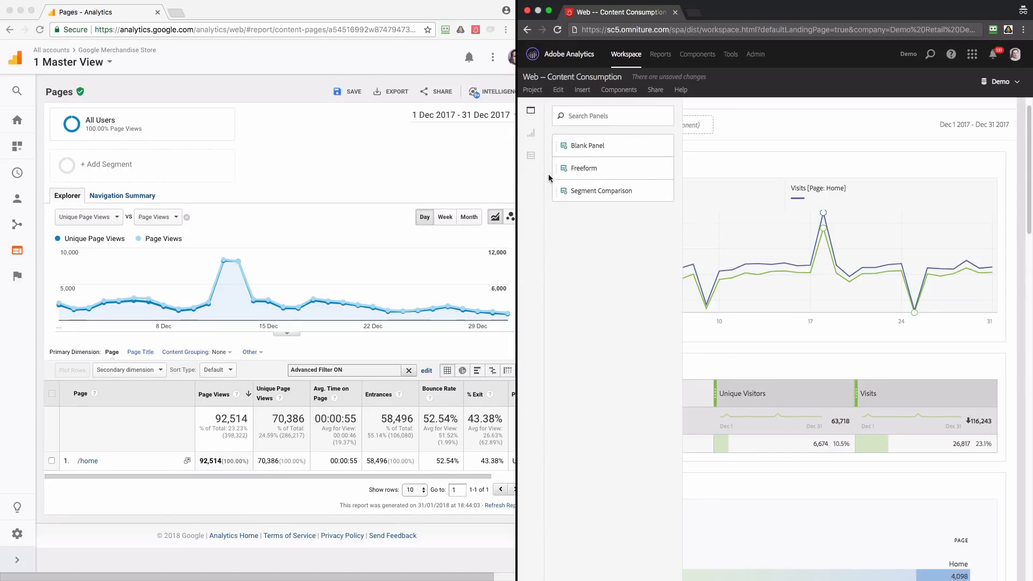
click(533, 155)
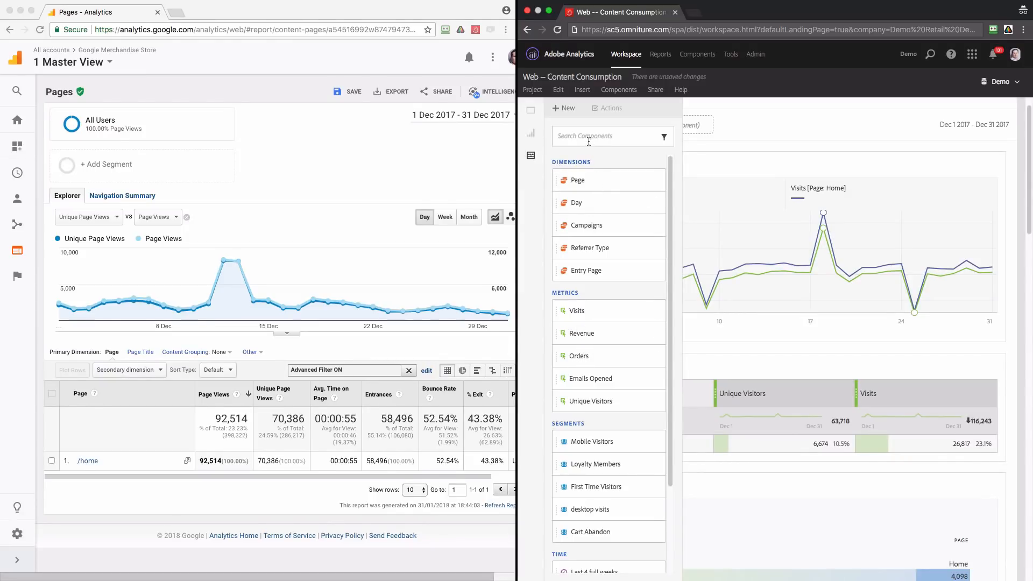
text(boun)
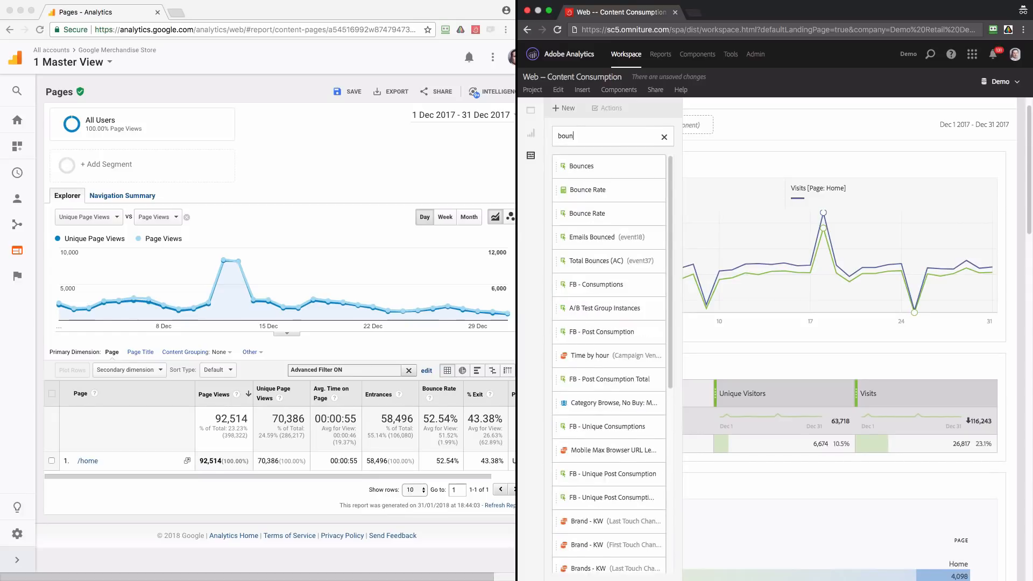
mouse_move(605, 217)
mouse_down()
mouse_move(853, 365)
mouse_move(856, 387)
mouse_move(970, 398)
mouse_up()
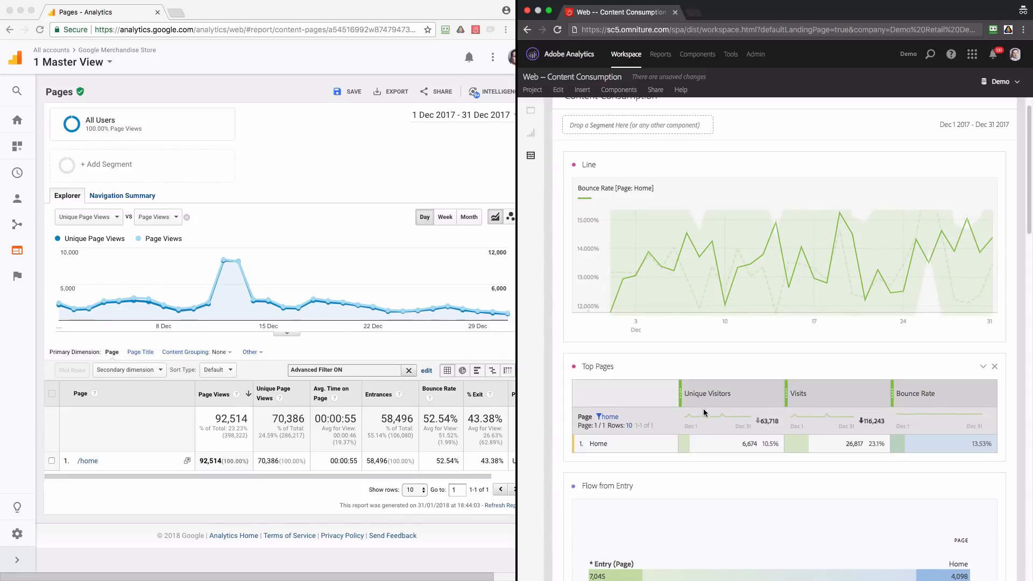
Trend all metrics of the Home row in the line chart, then limit it to Unique Visitors and Visits
click(646, 445)
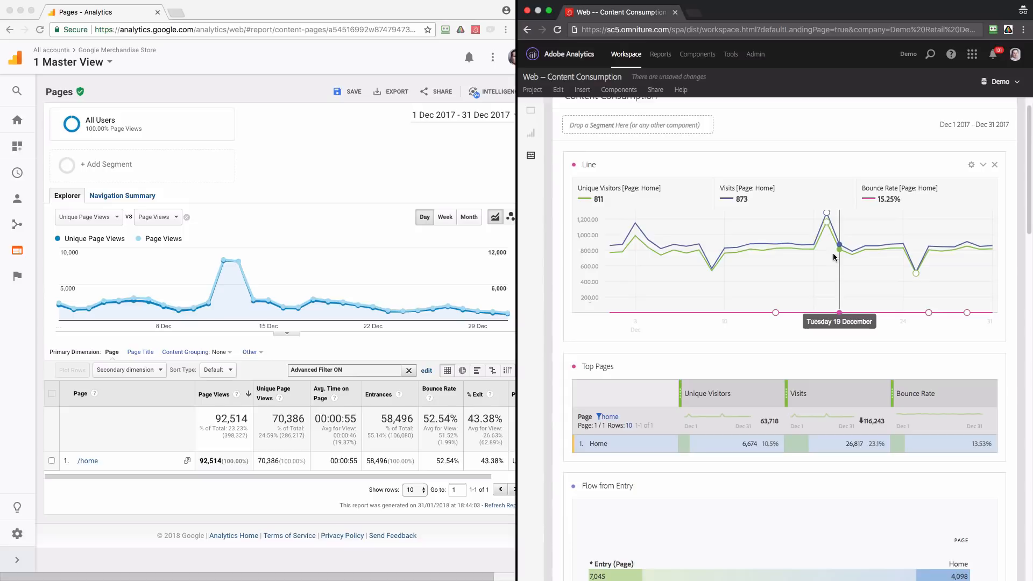
click(709, 448)
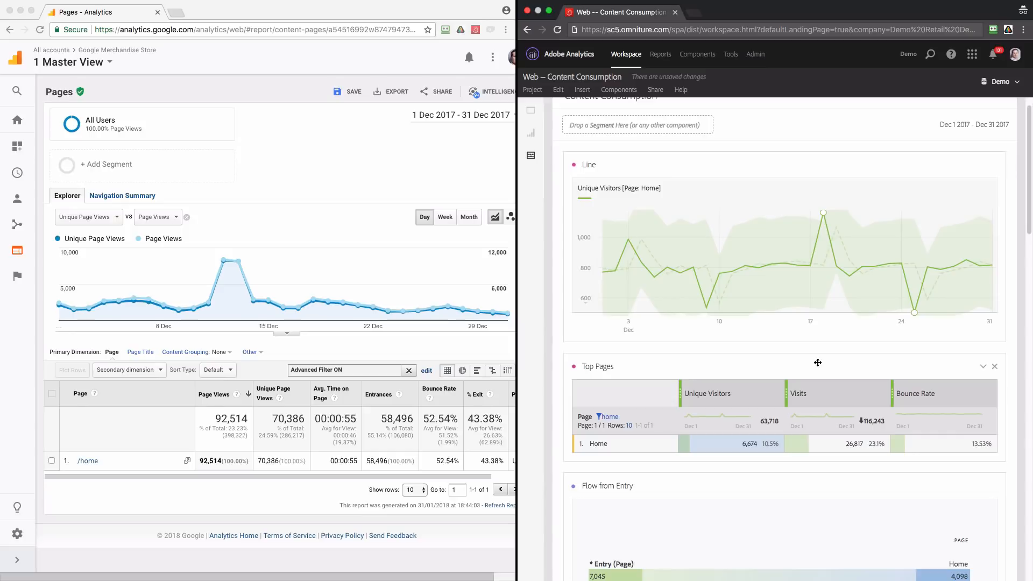
shift+click(823, 443)
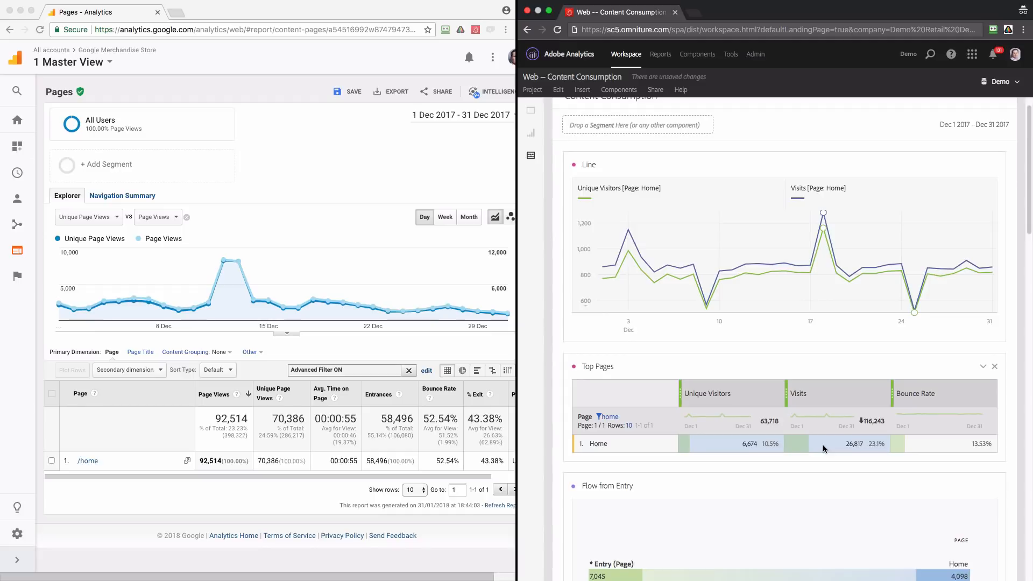
mouse_move(828, 248)
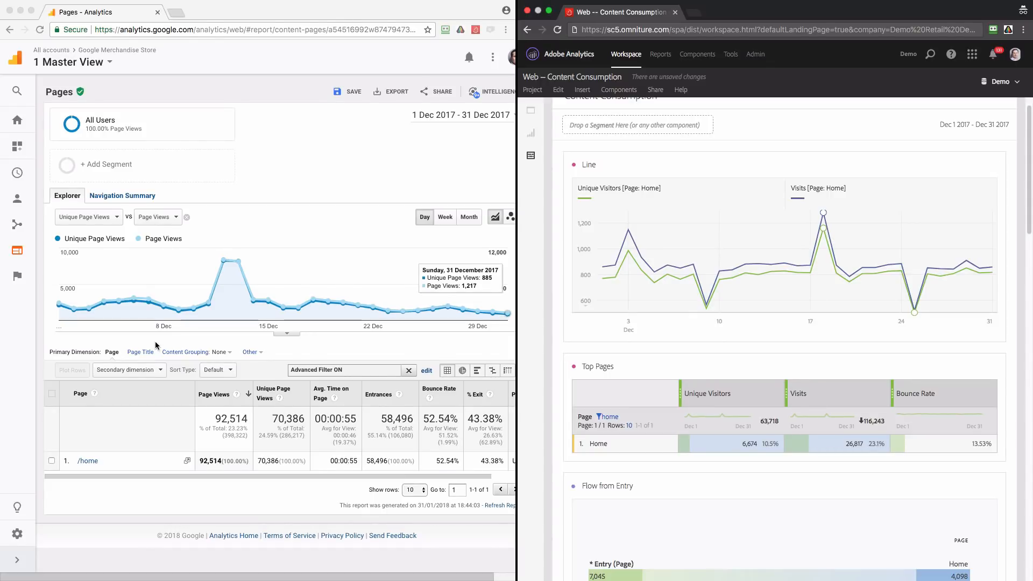
In Google Analytics, add Date as the secondary dimension of the Pages report table
click(156, 377)
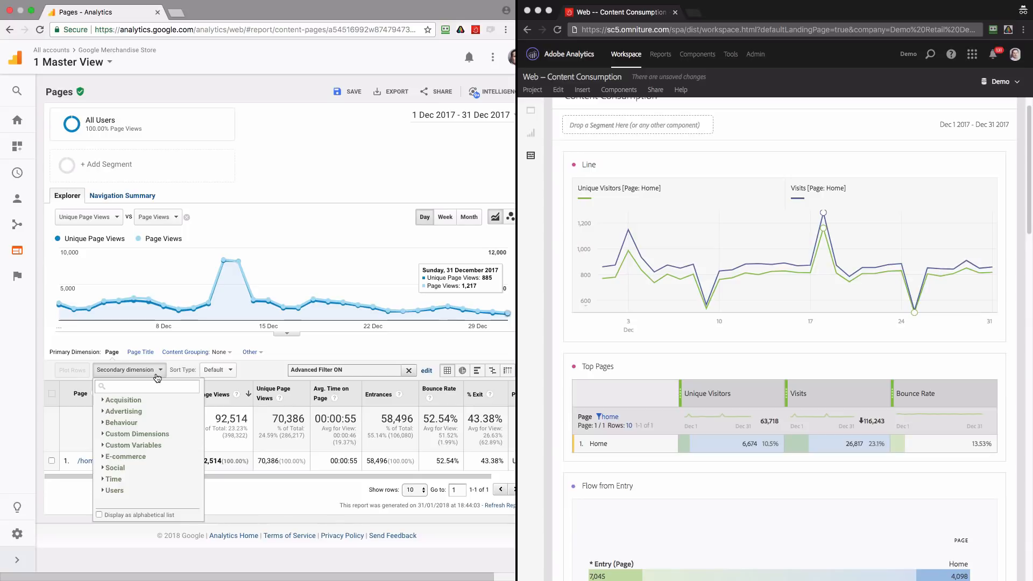
text(date)
click(151, 412)
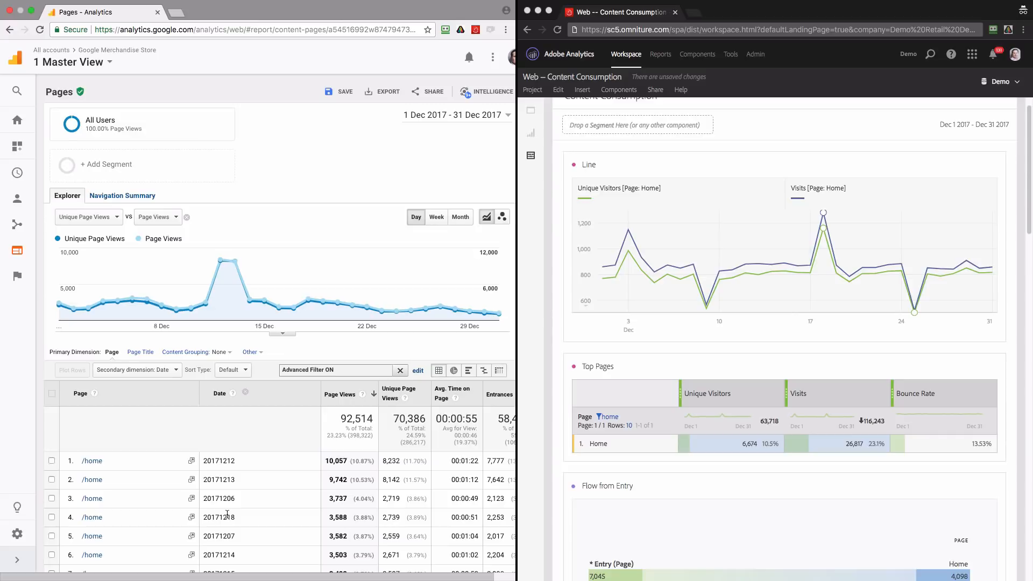
Sort the Pages table by Date in ascending order and review the daily /home rows
click(262, 405)
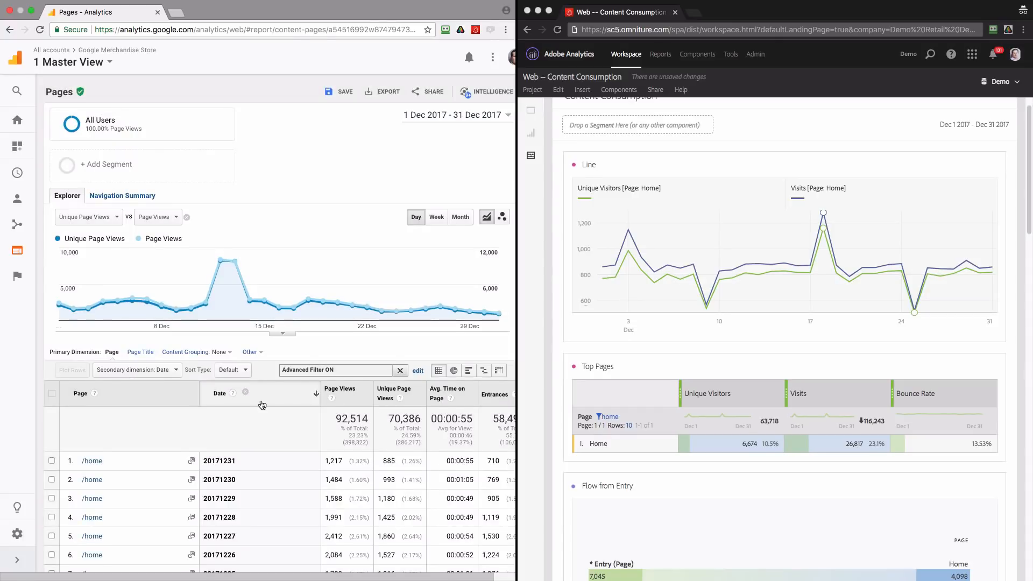
click(262, 405)
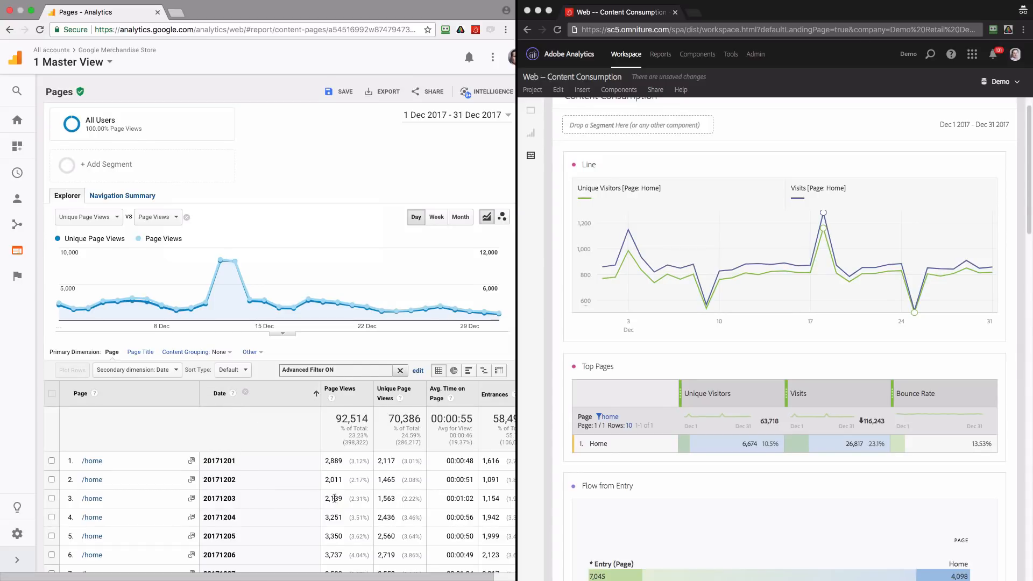
scroll(270, 441, down, 1)
scroll(270, 442, down, 3)
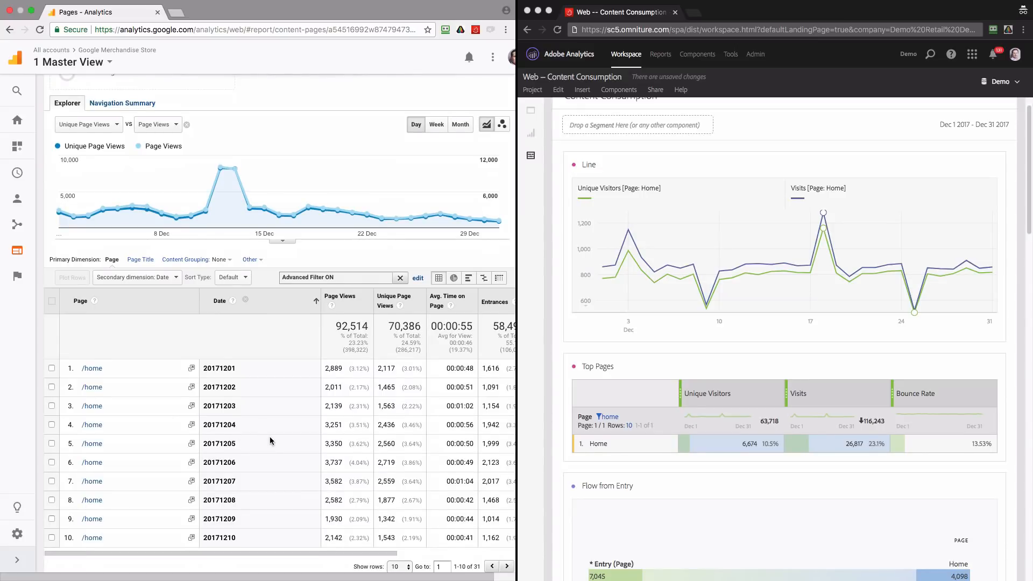
scroll(270, 442, up, 3)
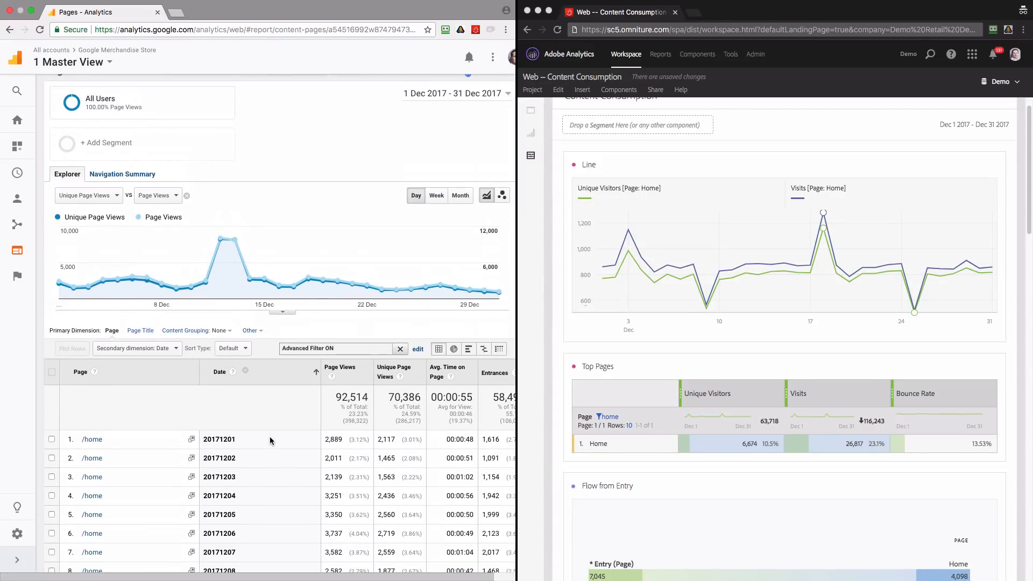
In Adobe Analytics, break down the Home row of Top Pages by the Day dimension and review the daily rows
key(super+grave)
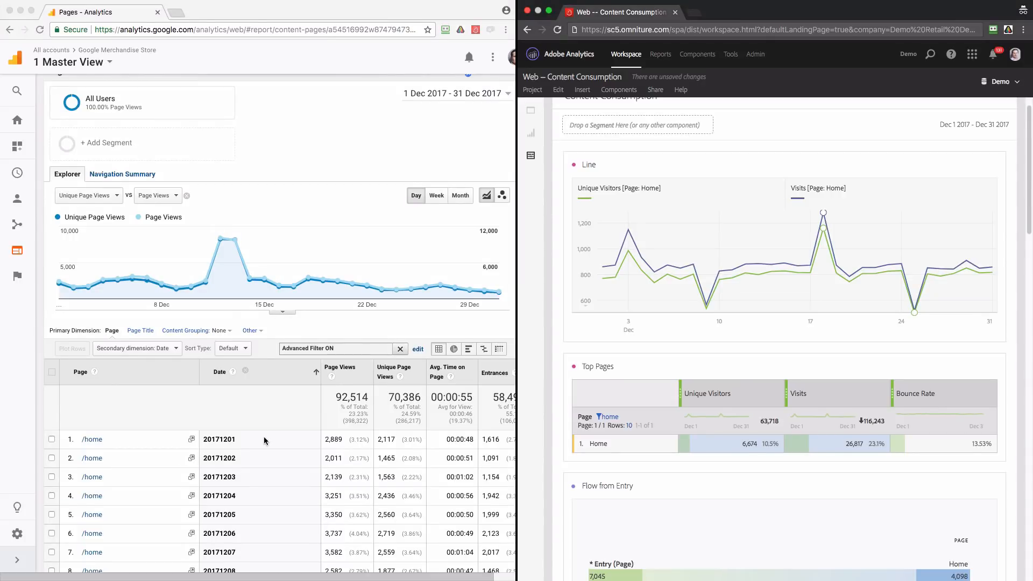
right_click(619, 444)
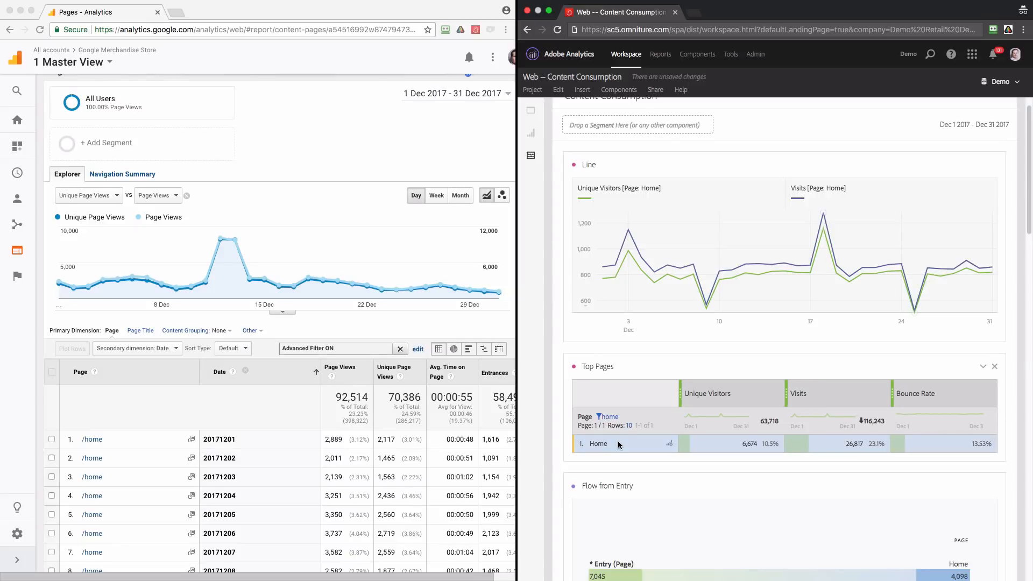
click(622, 287)
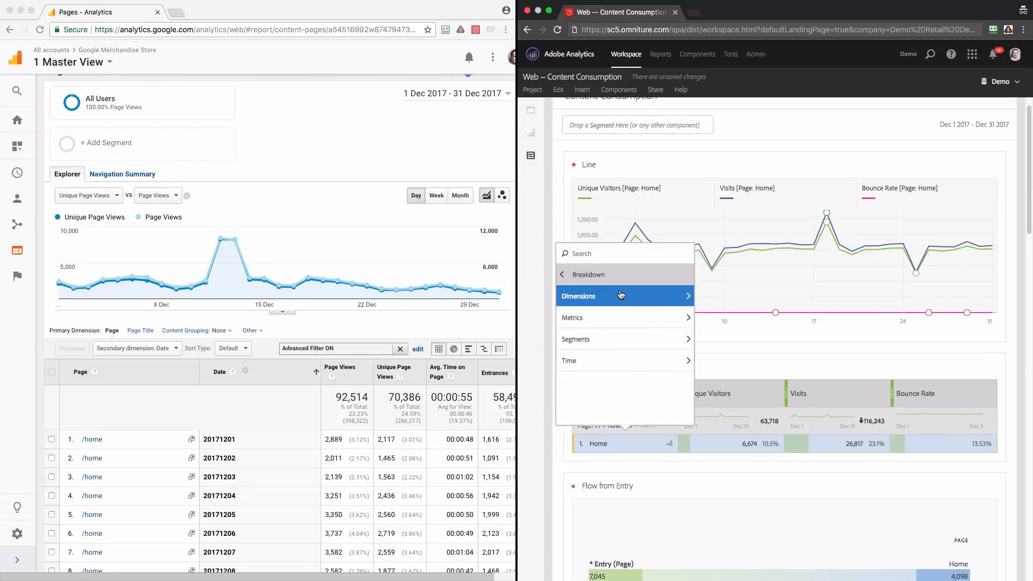
click(613, 296)
click(603, 259)
text(day)
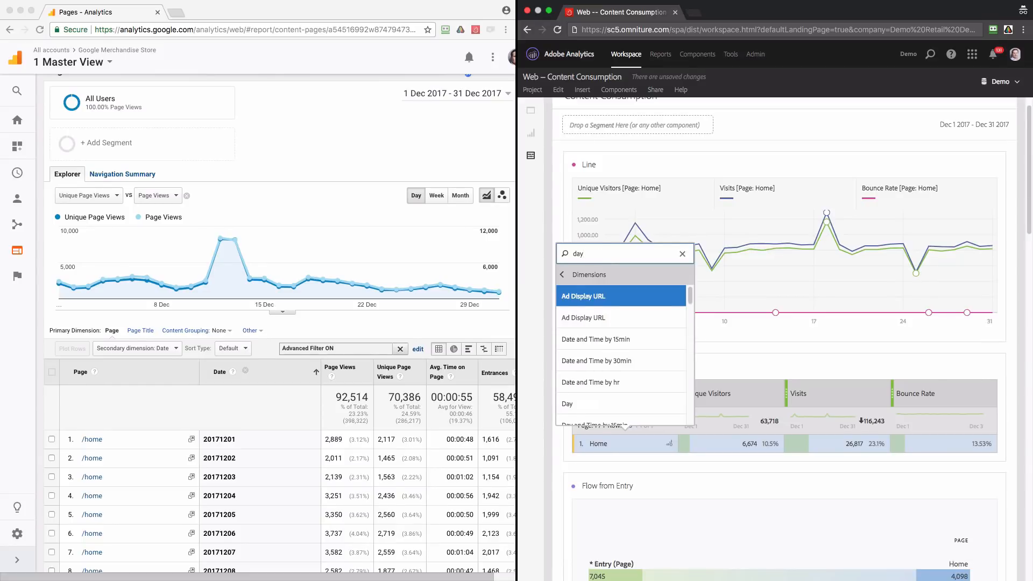
click(571, 405)
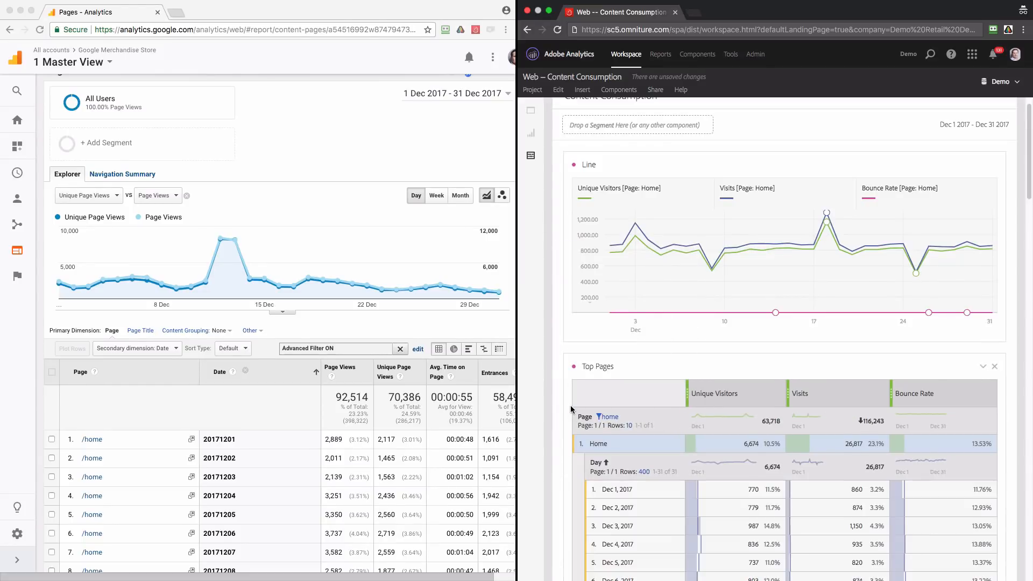
scroll(579, 409, down, 3)
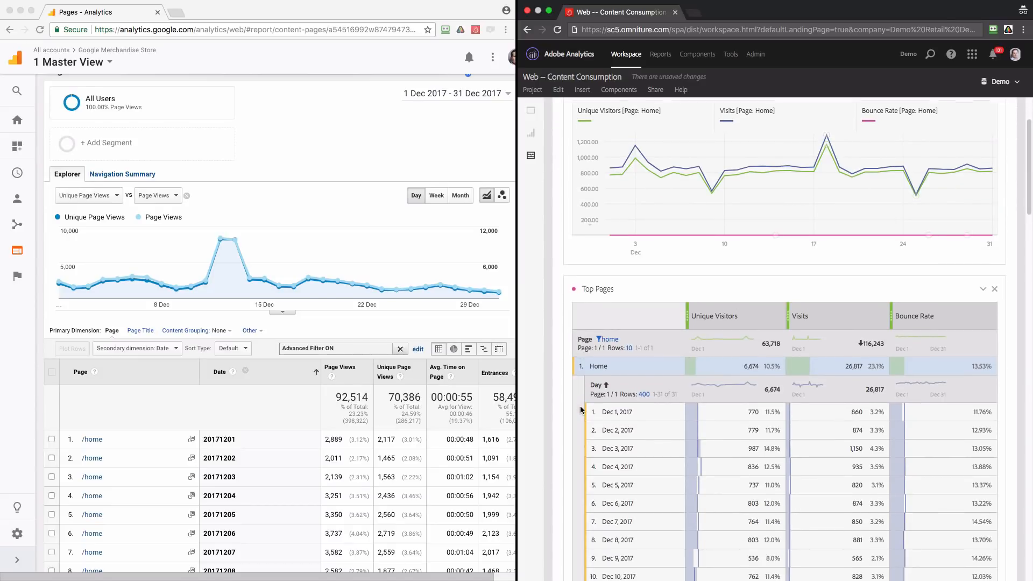
scroll(581, 410, down, 5)
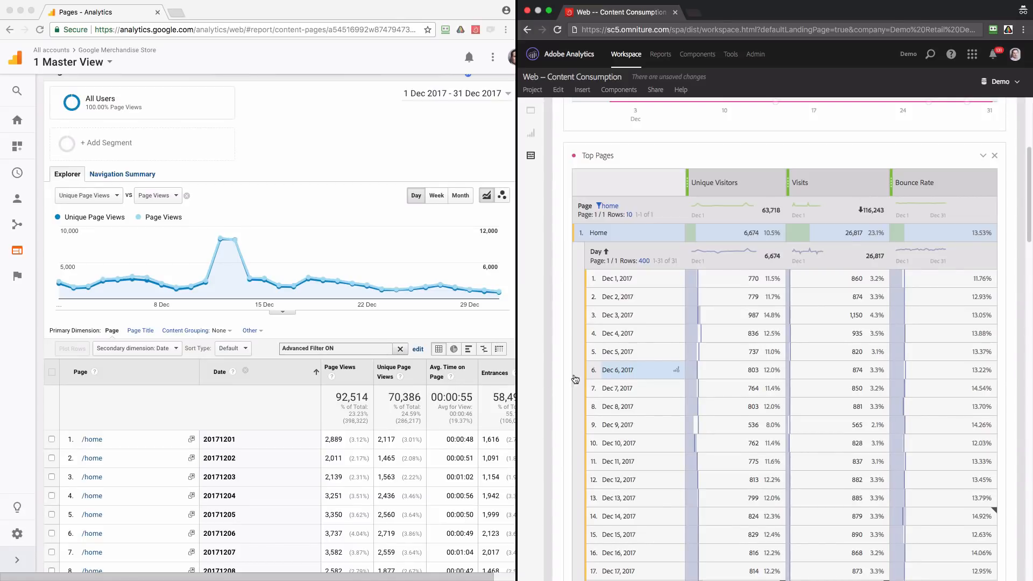
In Google Analytics, change the secondary dimension of the Pages table to Traffic Type
click(170, 353)
click(166, 354)
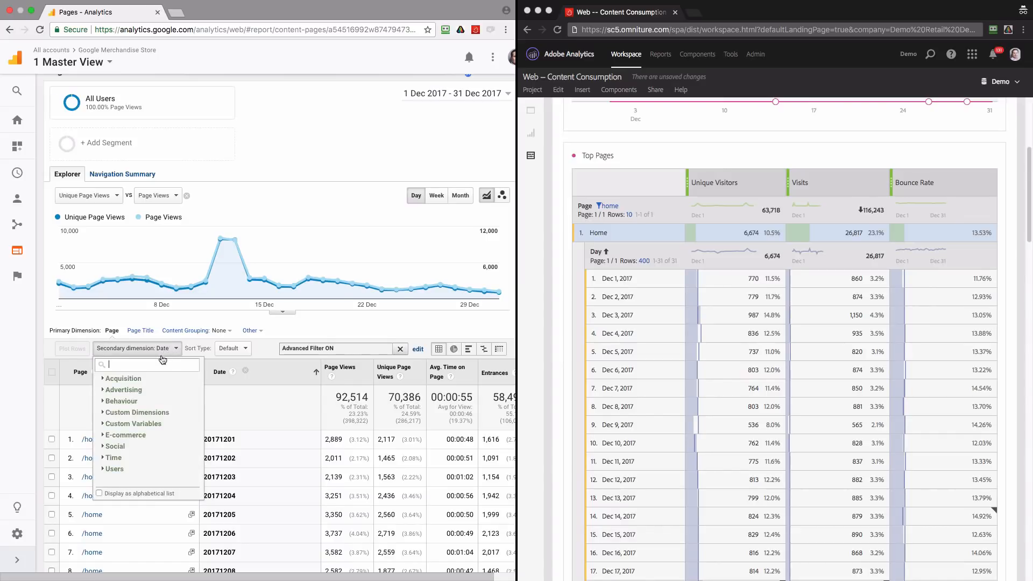
text(traffic)
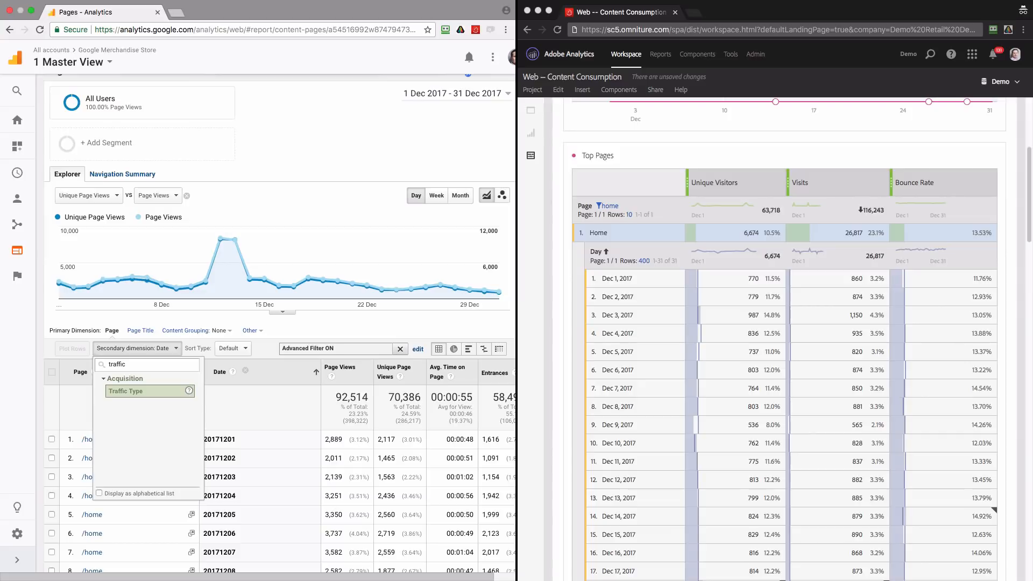
click(151, 391)
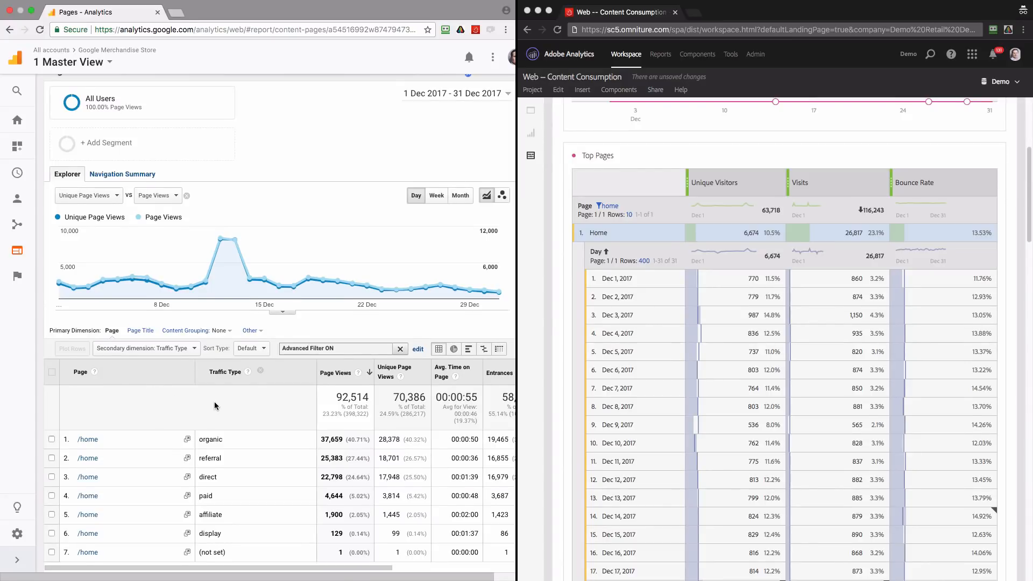
scroll(214, 408, down, 3)
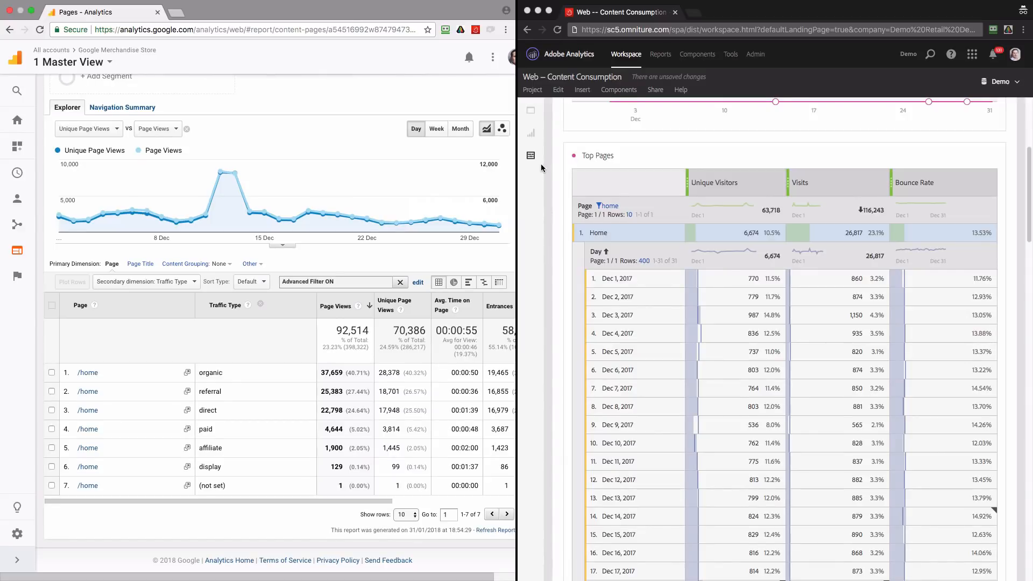
In Adobe Analytics, break down the Home row of Top Pages by the Referrer Type dimension
right_click(629, 238)
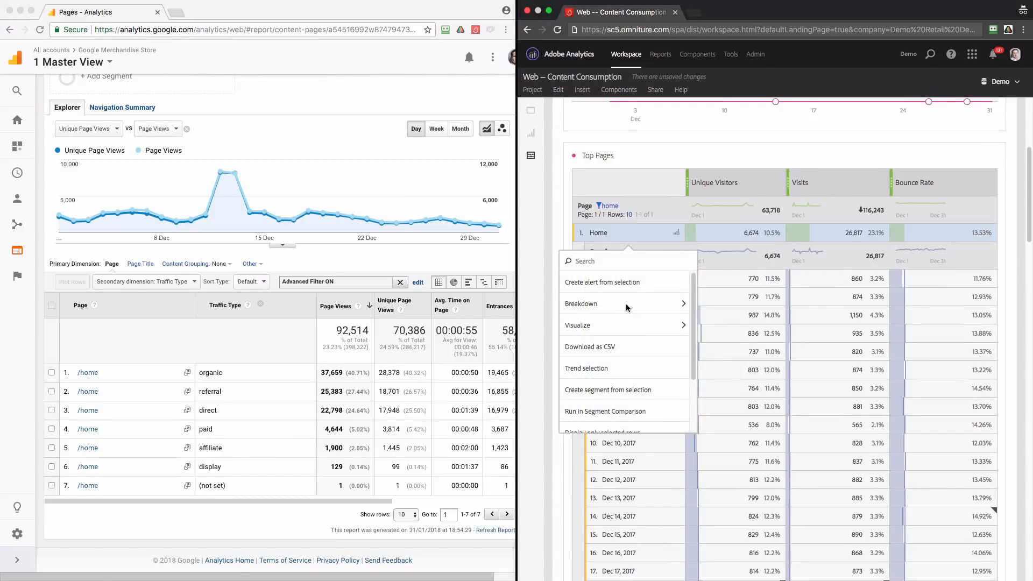
click(616, 304)
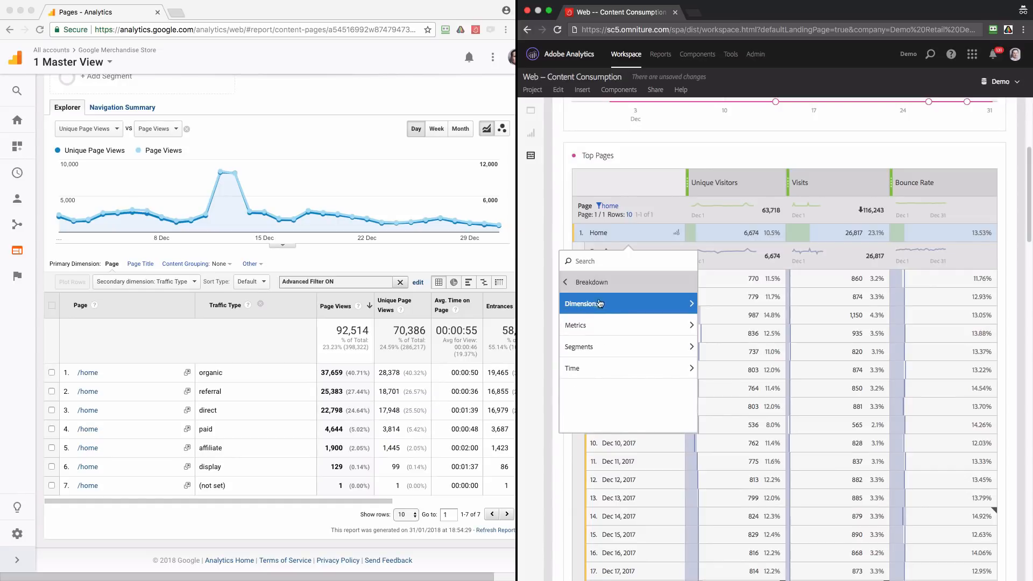
click(600, 305)
click(597, 262)
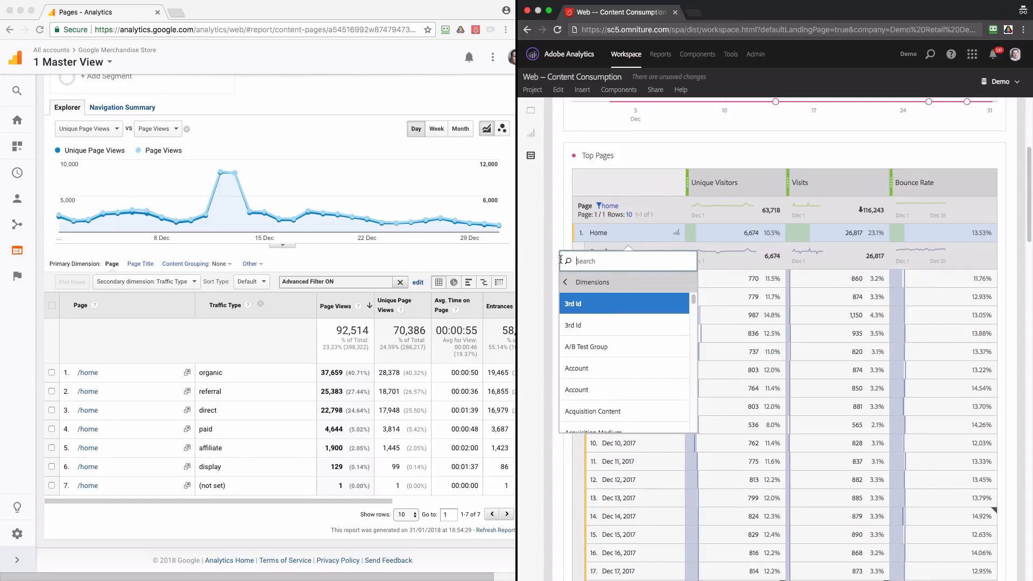
text(refer)
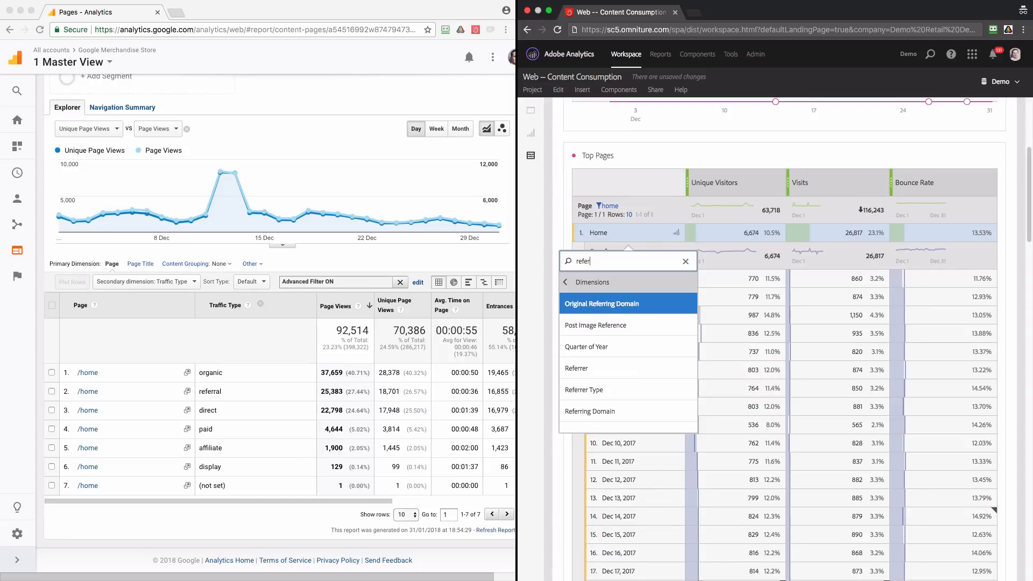
click(587, 390)
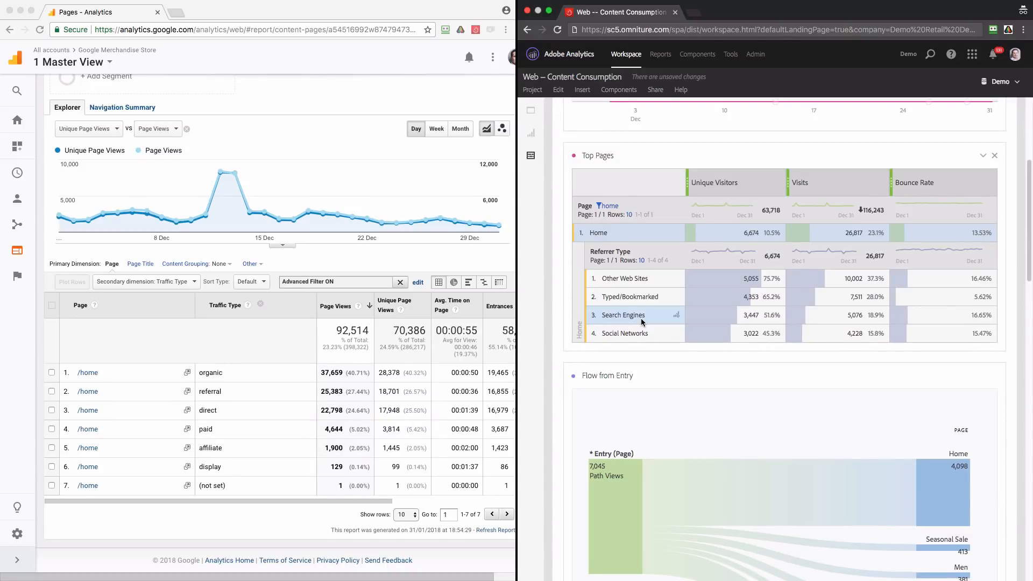
Break down the Search Engines row under Home by the Paid Search dimension
right_click(641, 321)
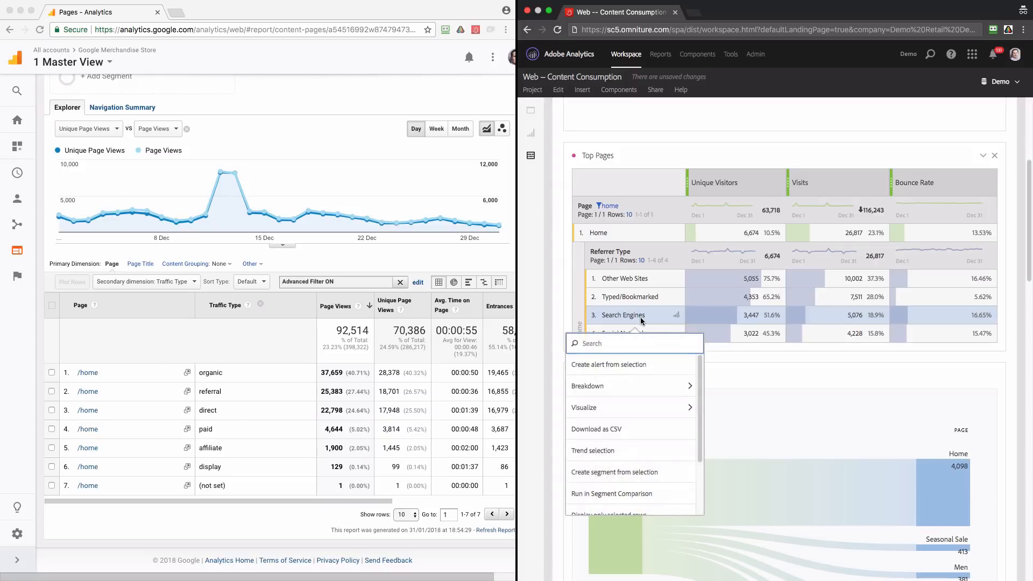
click(631, 386)
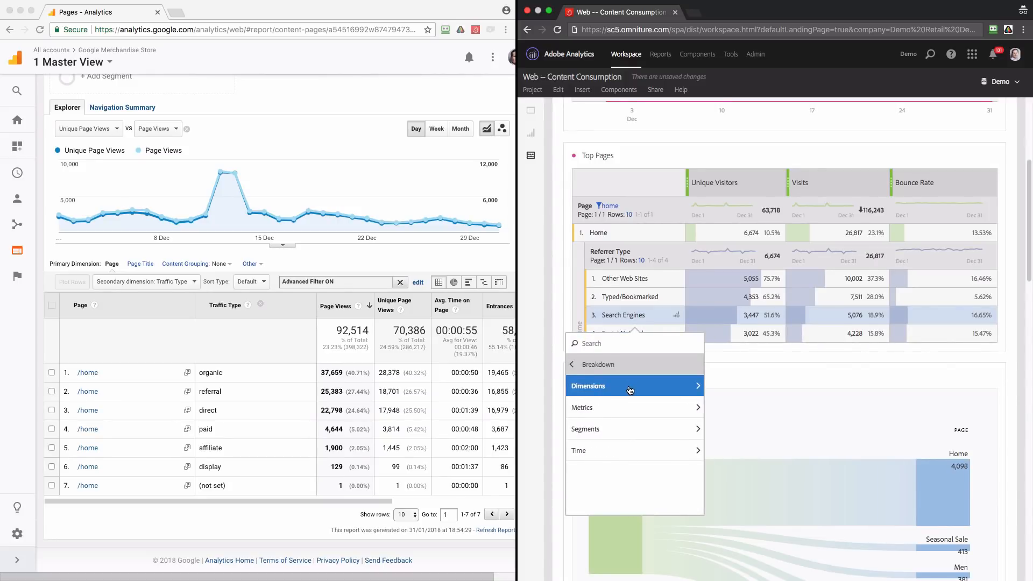
click(631, 388)
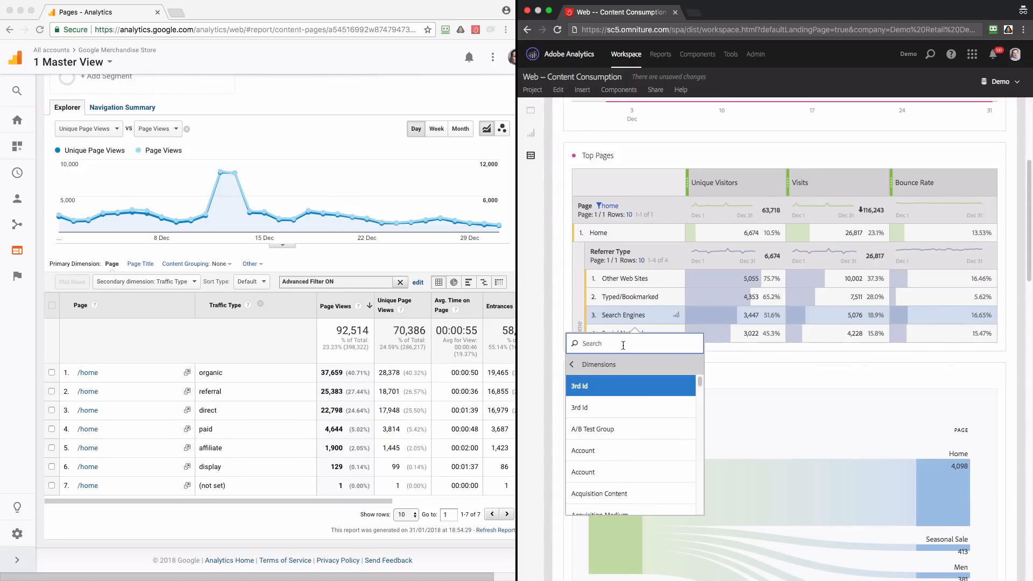
text(paid s)
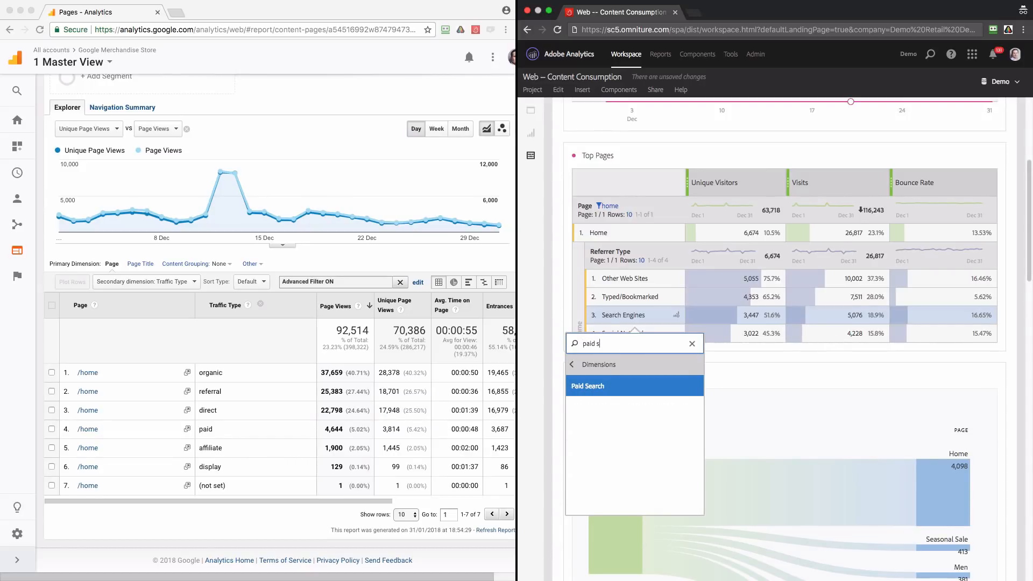
click(620, 386)
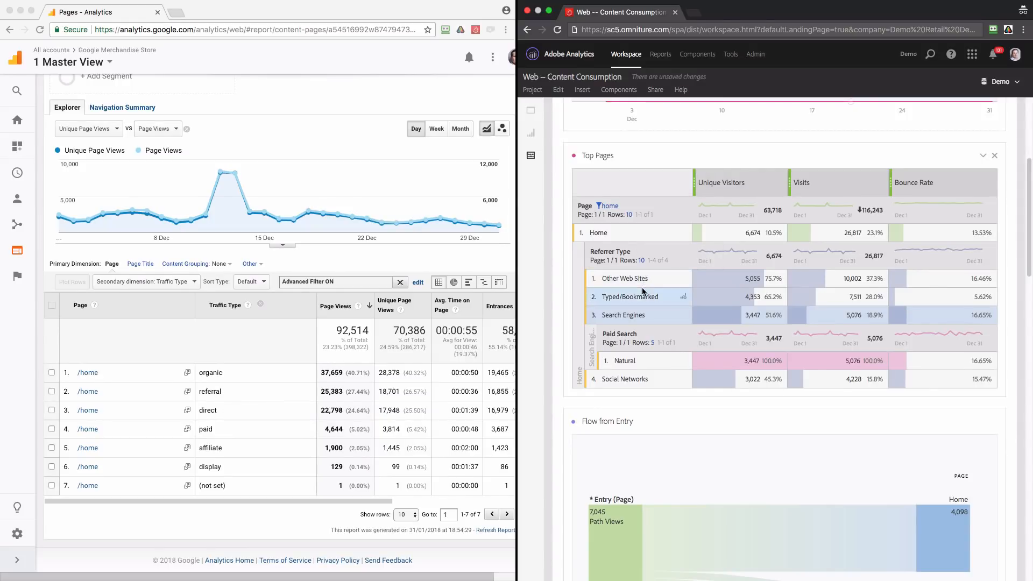
In Adobe Analytics, break down the Other Web Sites row under Home by the Day dimension and remove that breakdown again
click(530, 156)
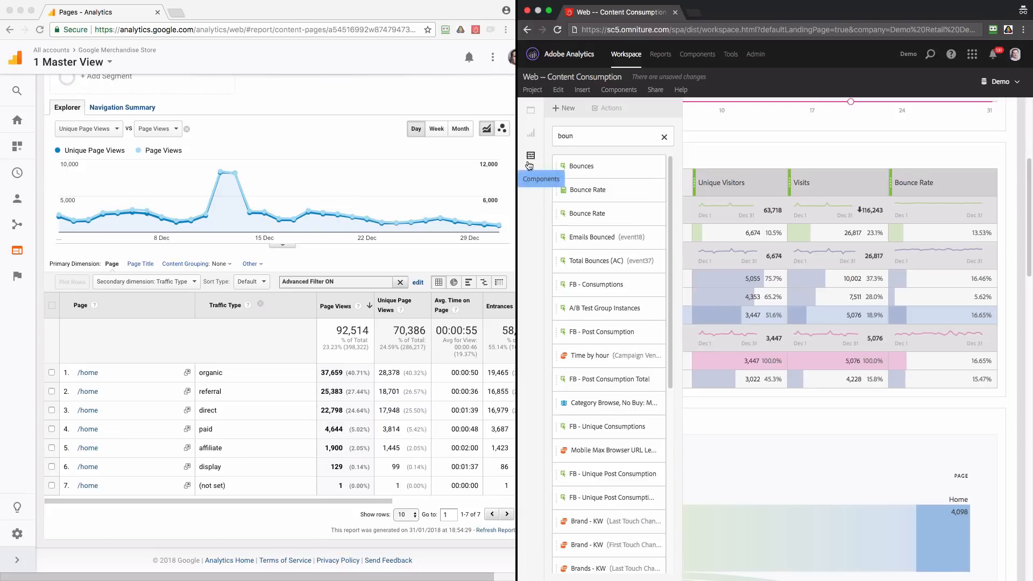
click(530, 133)
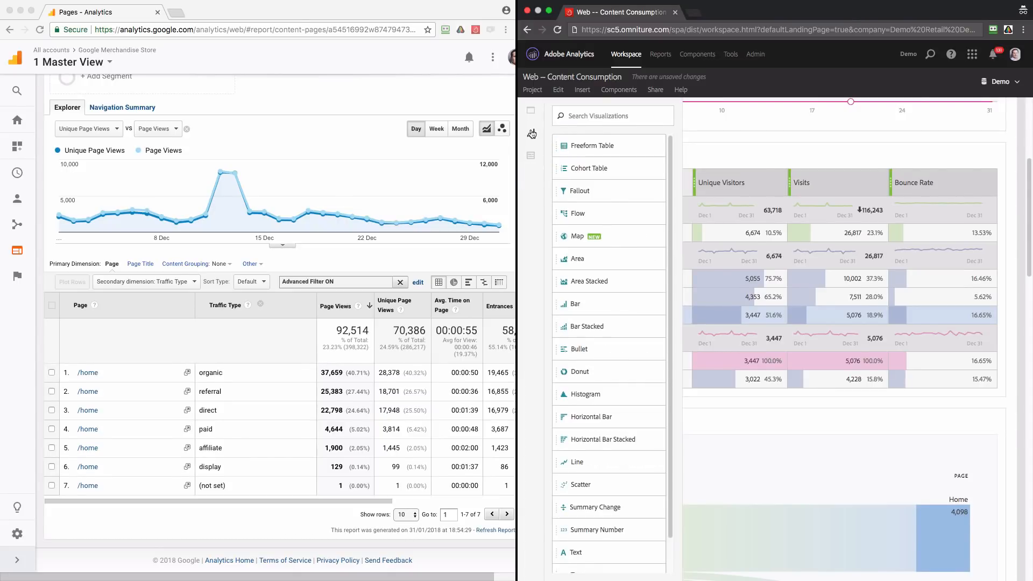
click(531, 156)
double_click(582, 137)
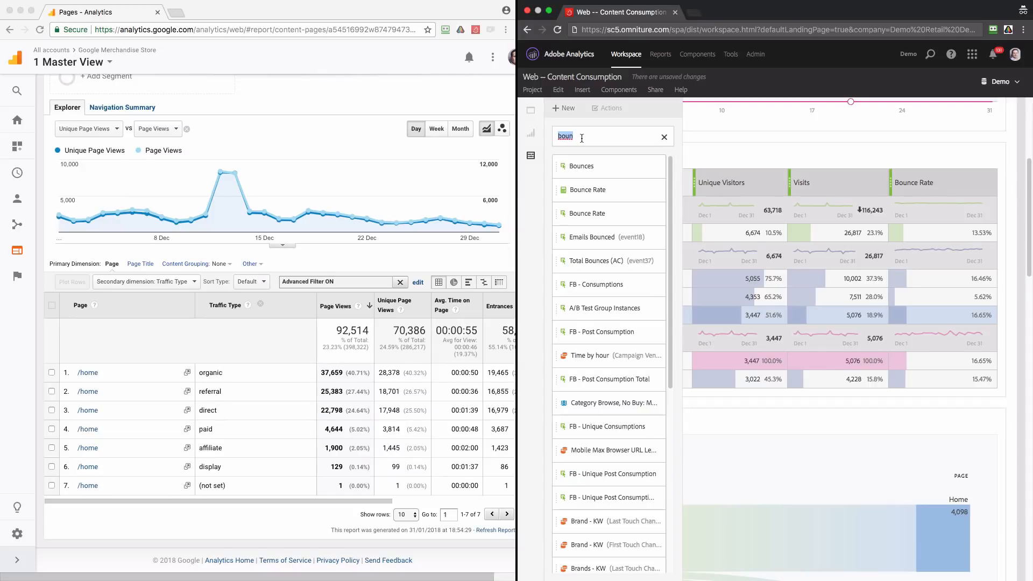
text(da)
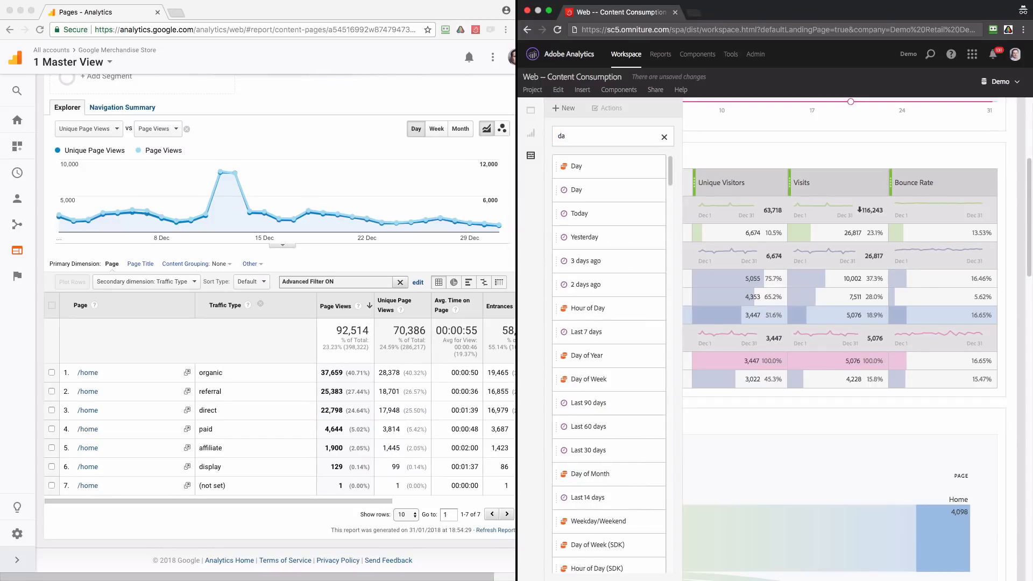
drag(589, 167, 642, 285)
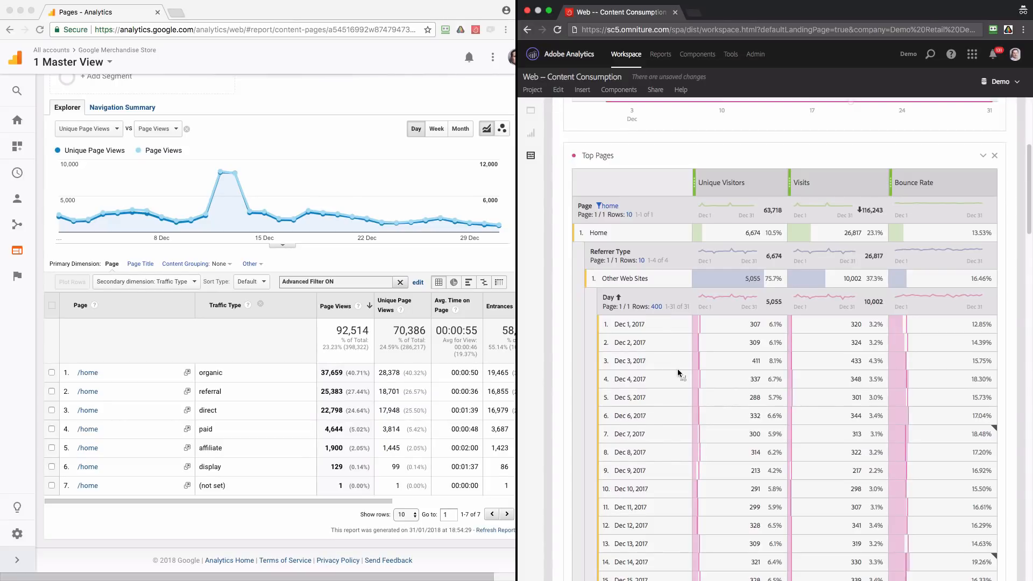
mouse_move(684, 303)
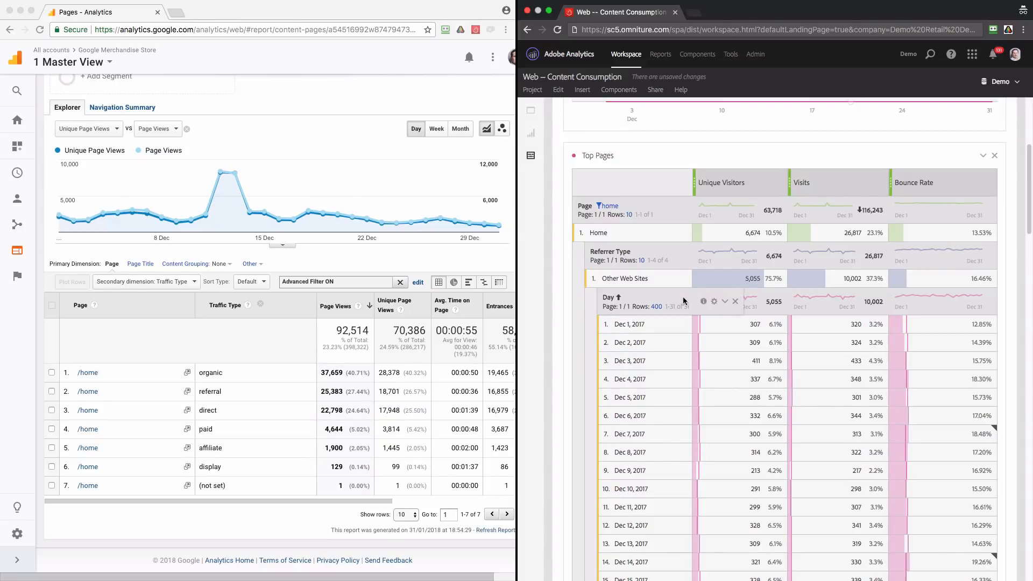
click(735, 302)
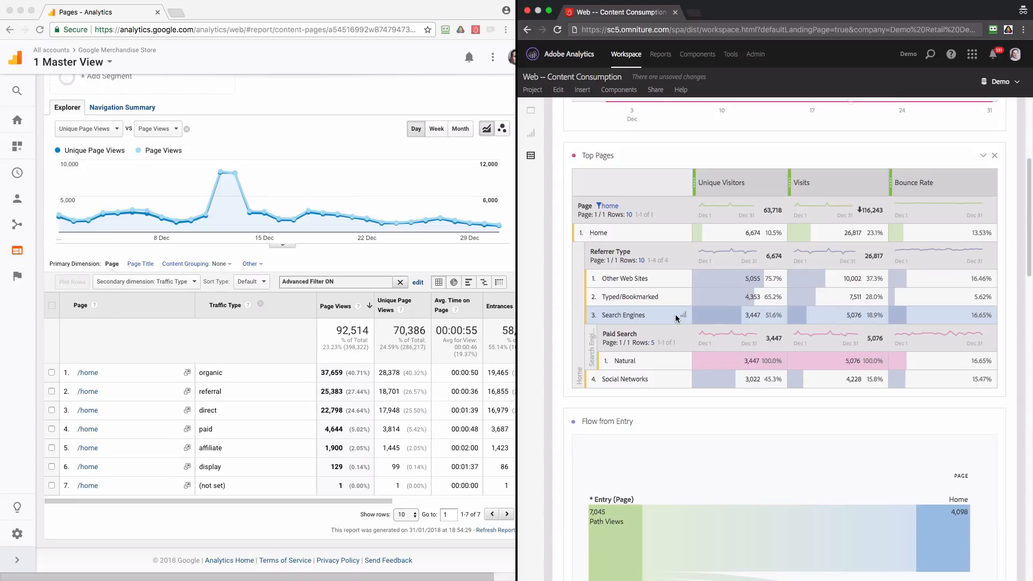
In Google Analytics, change the secondary dimension of the Pages table to Device Category
click(192, 289)
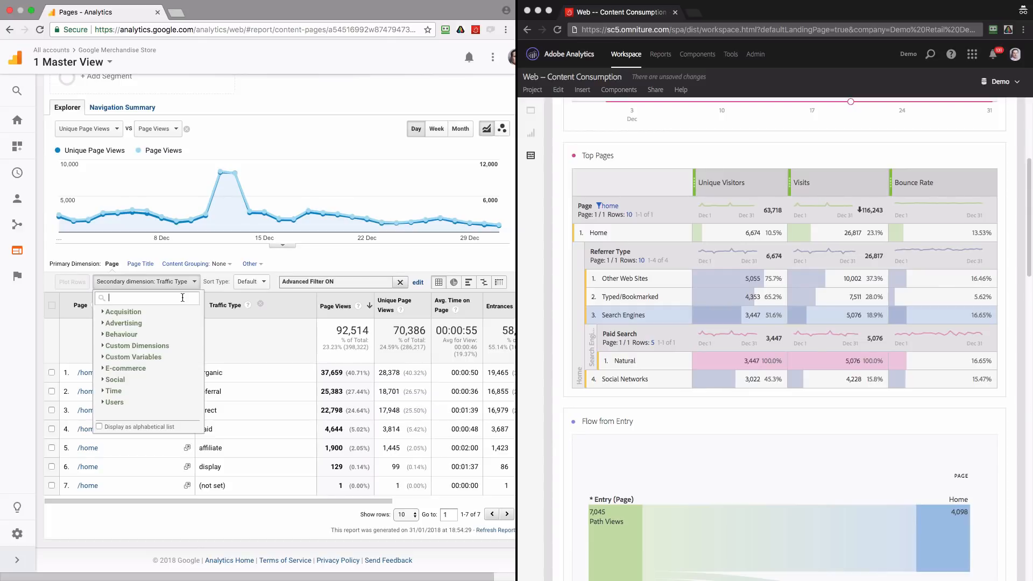
text(devi)
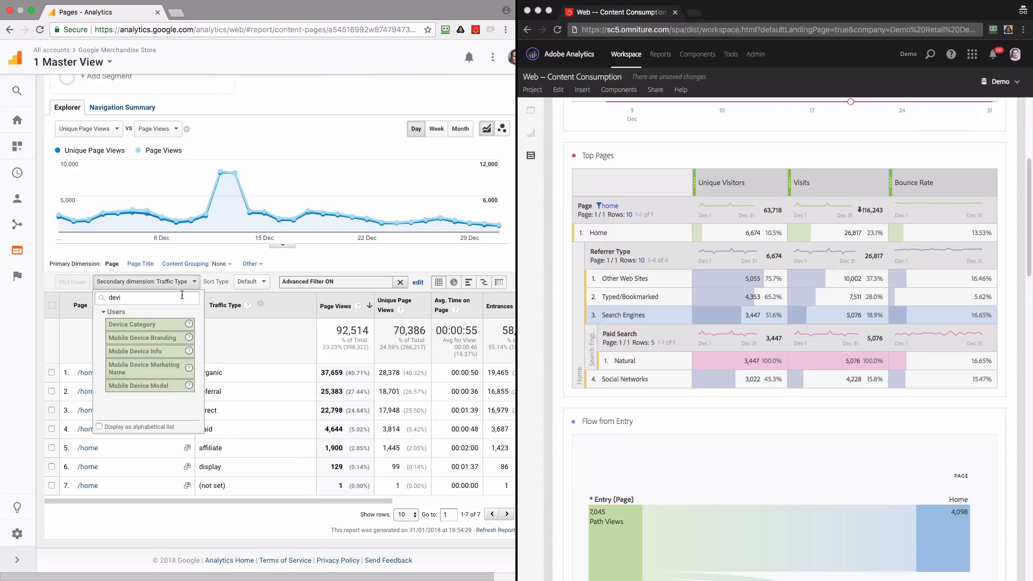
click(153, 325)
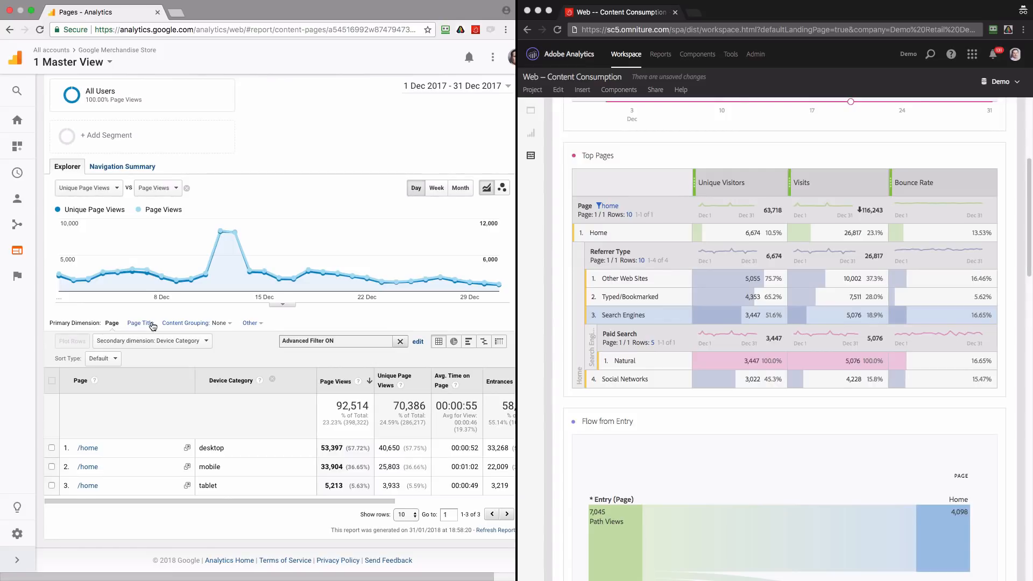
scroll(153, 327, up, 1)
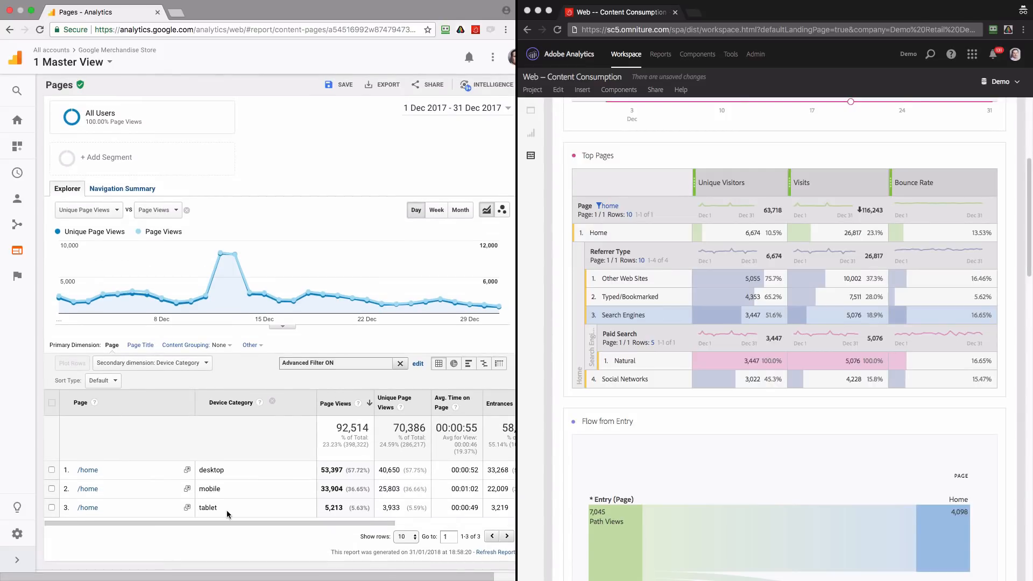
scroll(269, 495, down, 1)
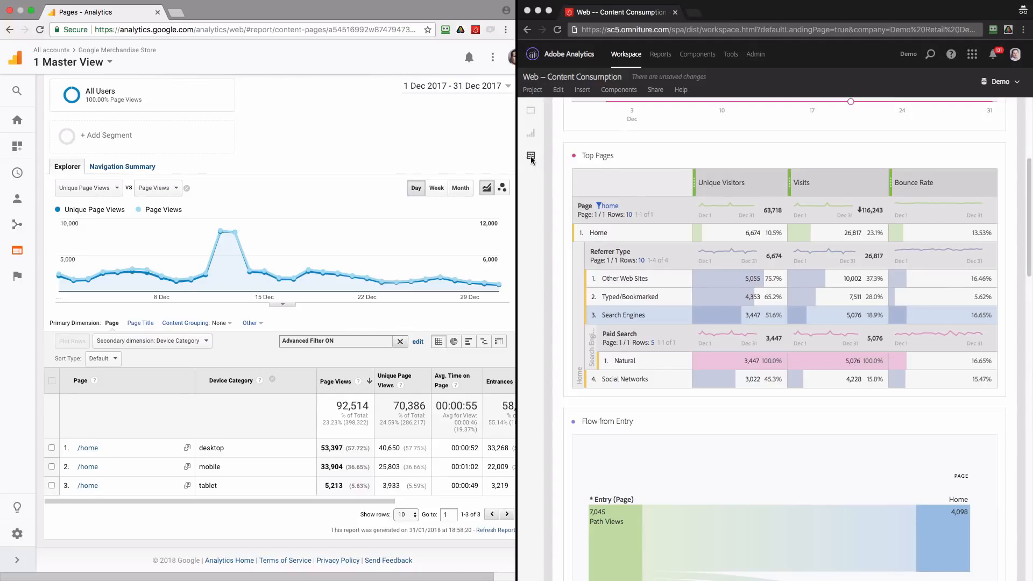
In Adobe Analytics, replace the Referrer Type breakdown under Home with Mobile Device Type and select the Other row
click(530, 134)
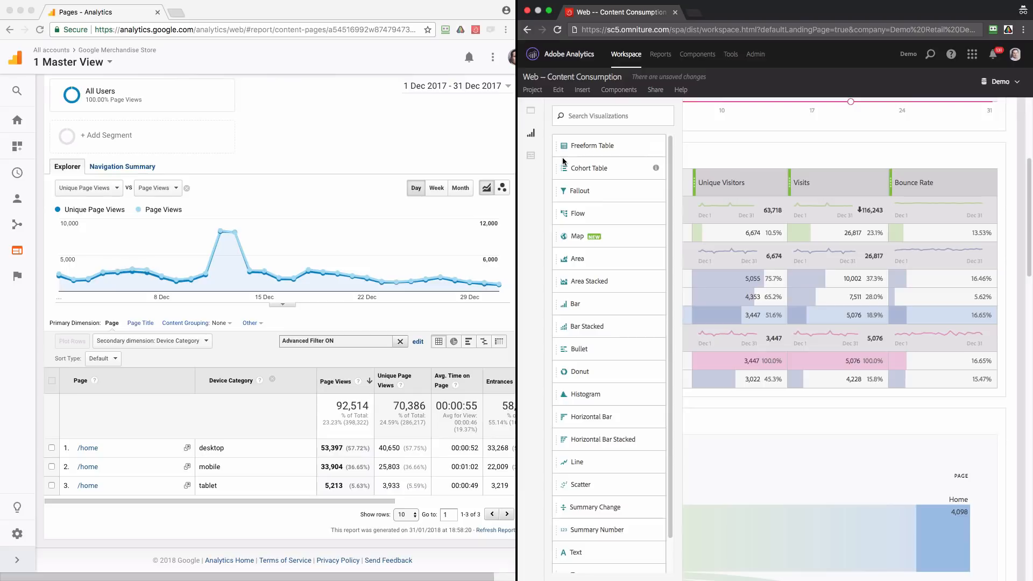
click(531, 156)
text(da)
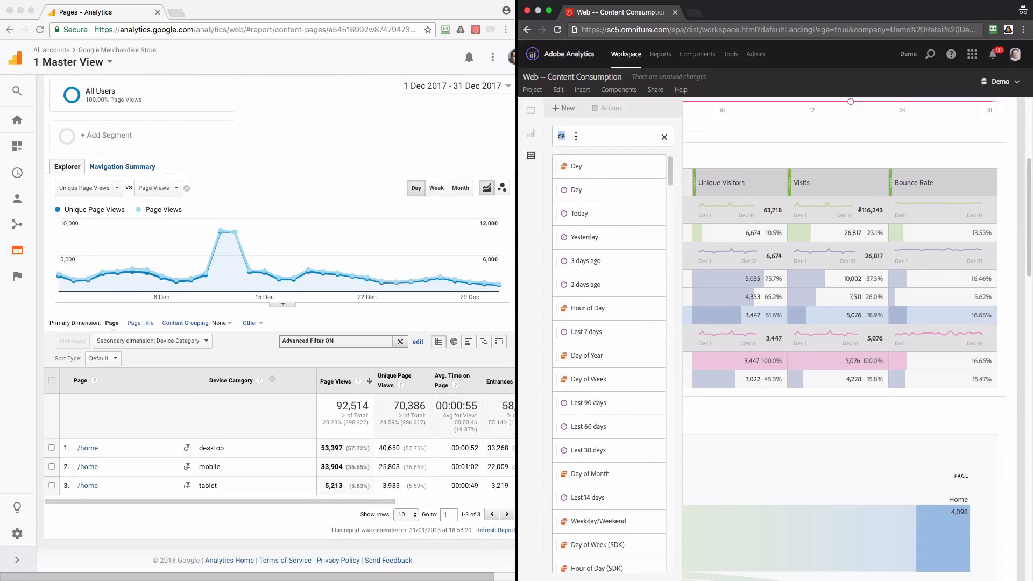
text(mobile)
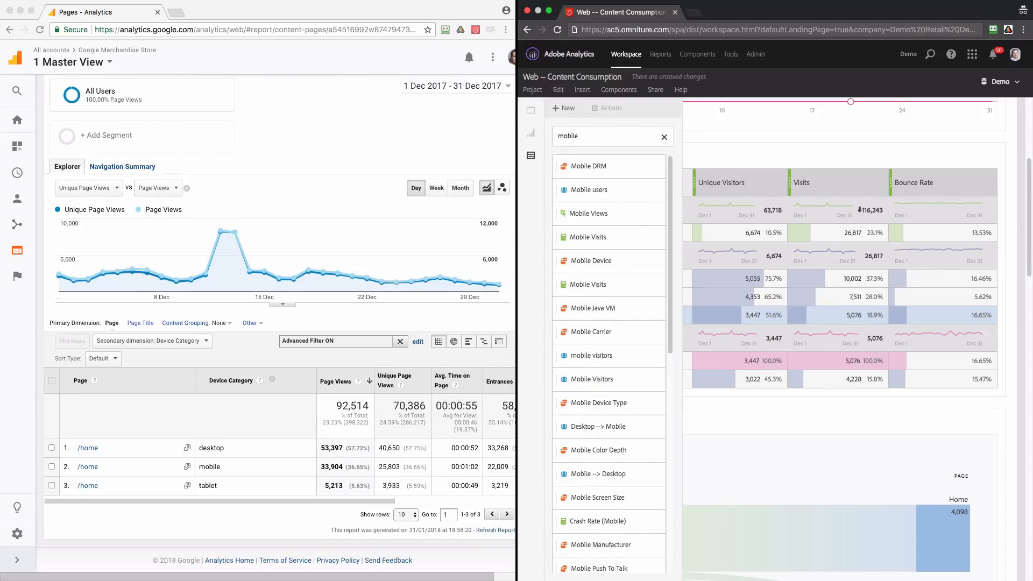
text( de)
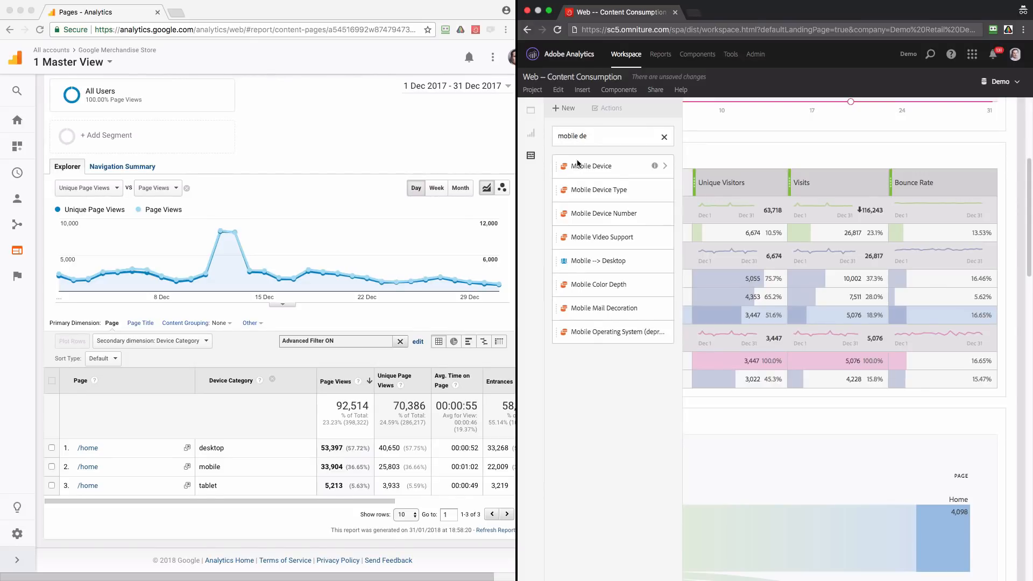
drag(613, 192, 652, 259)
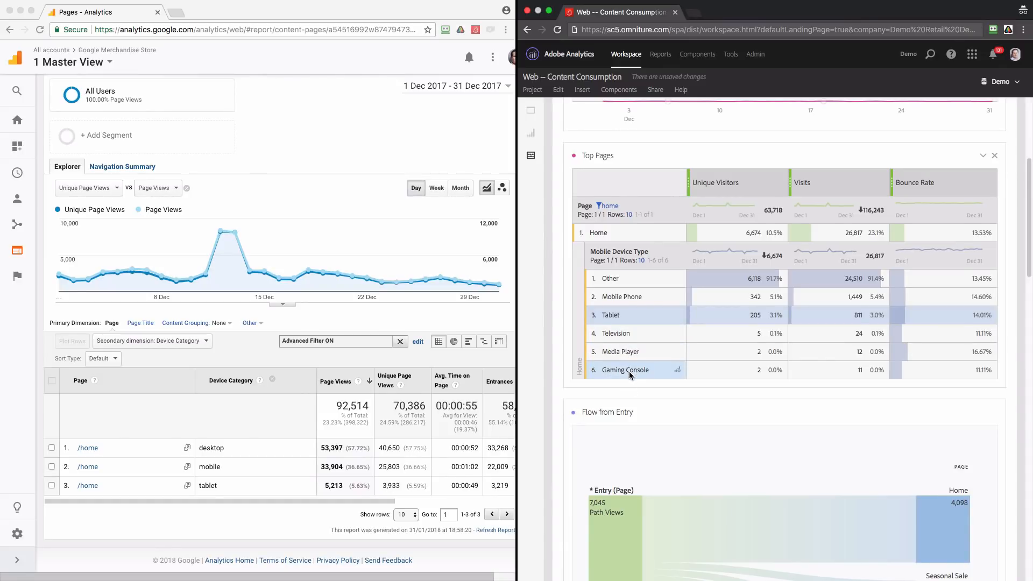
click(627, 284)
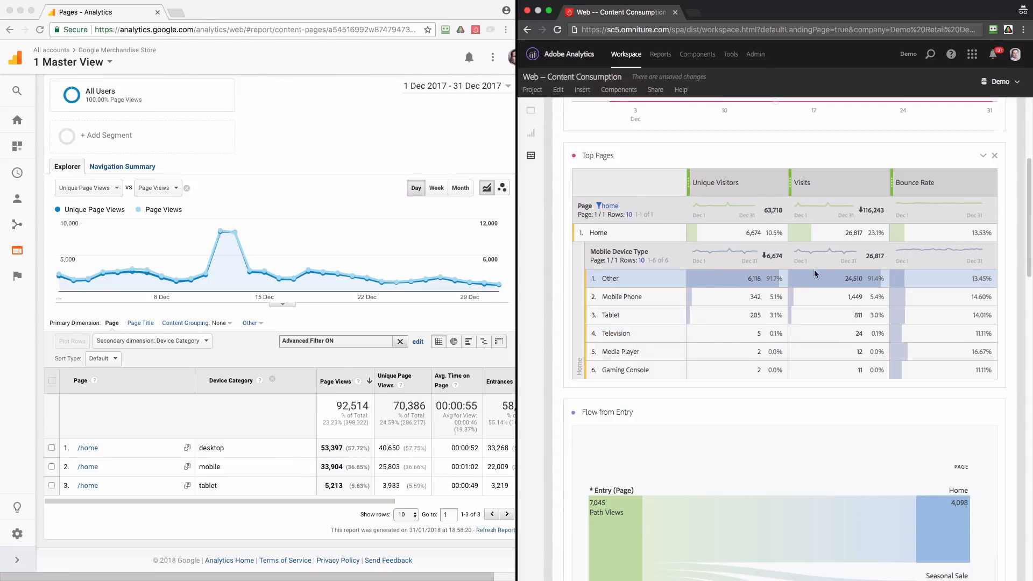
Remove the Visits and Bounce Rate columns from Top Pages and split Unique Visitors into columns by Referrer Type
click(882, 185)
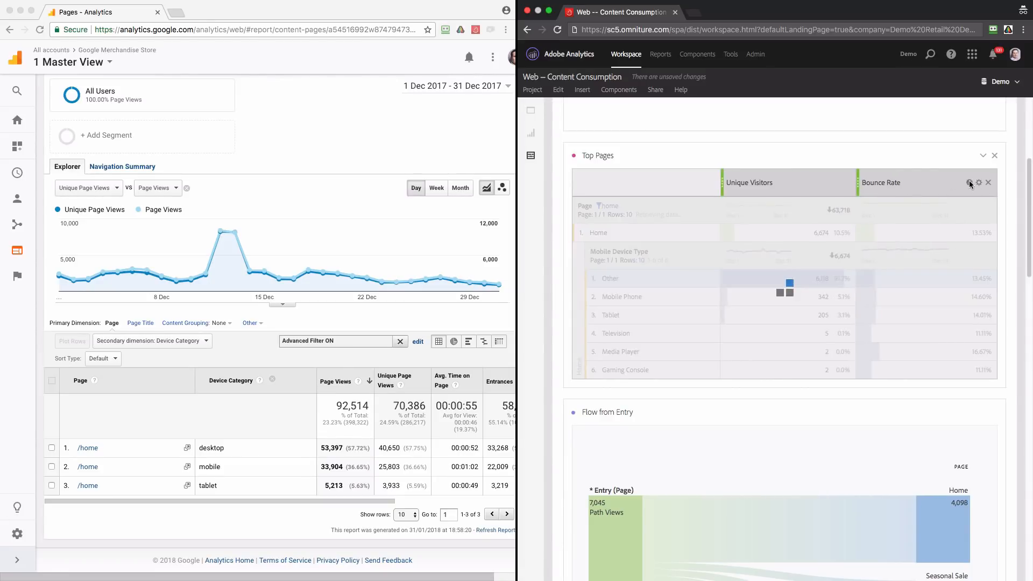
click(989, 183)
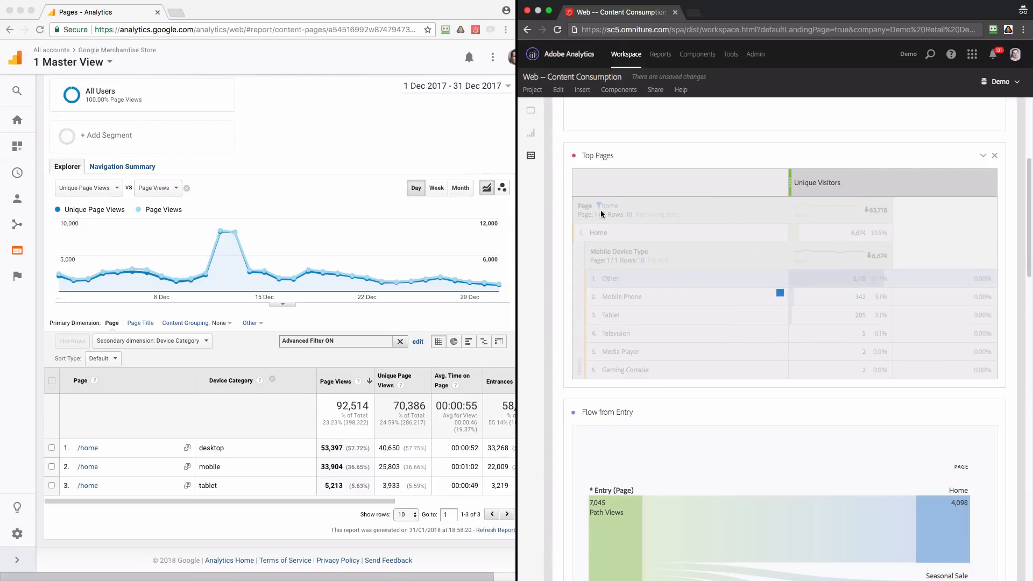
click(531, 156)
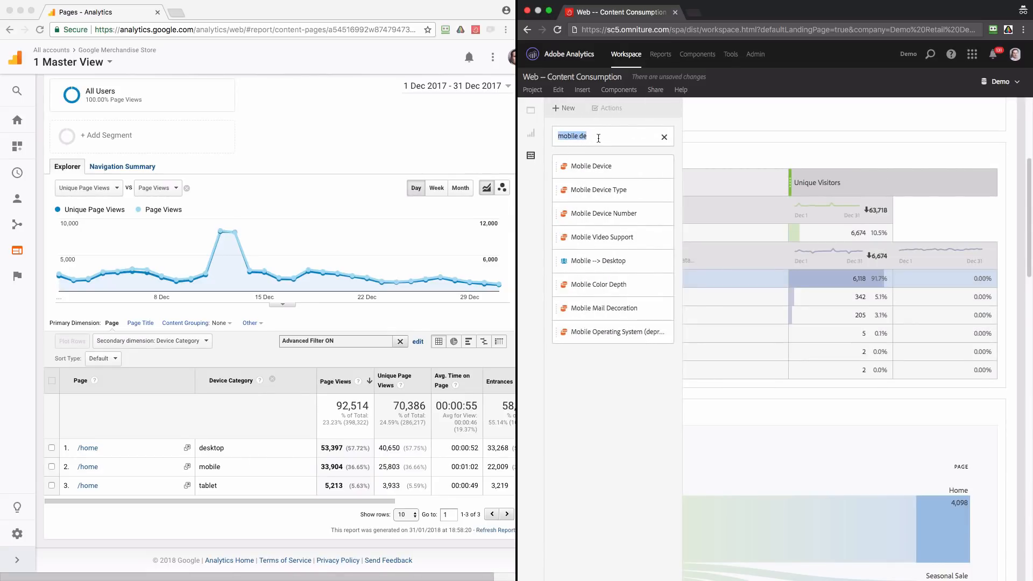
click(531, 133)
click(531, 156)
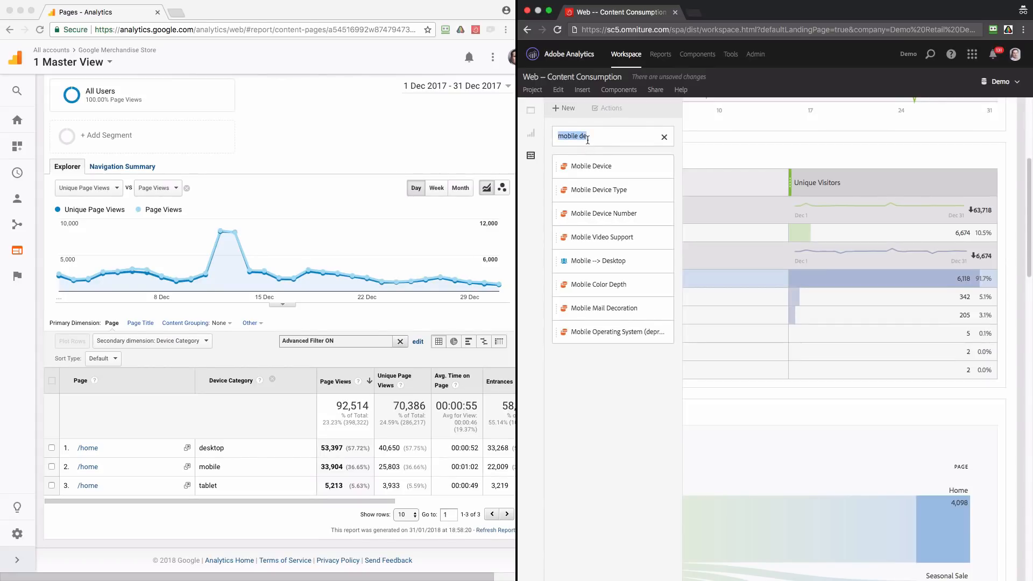
text(refe)
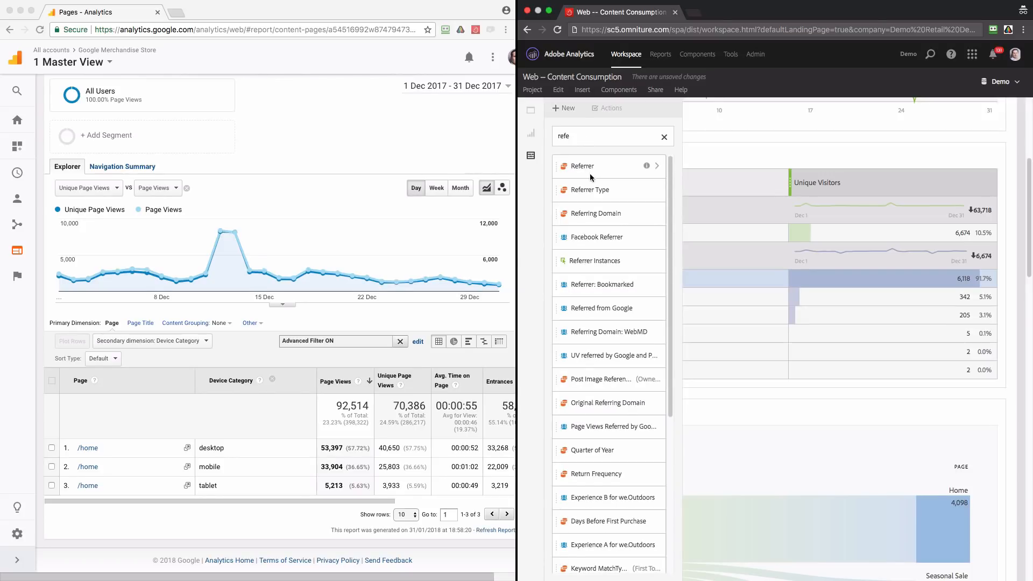
drag(587, 192, 864, 189)
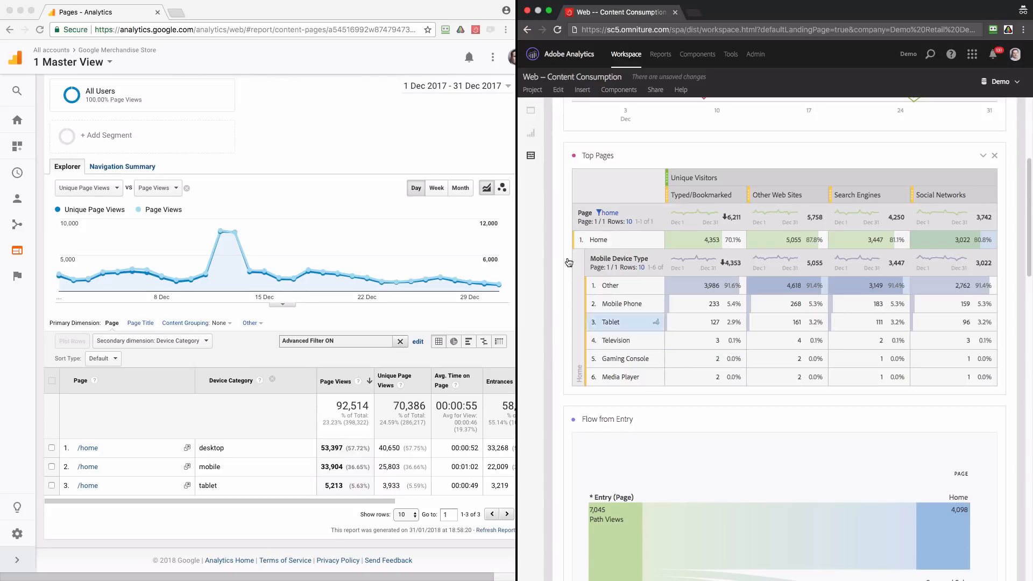
Add the All Visits segment under Unique Visitors as a column before Typed/Bookmarked
click(530, 156)
double_click(585, 138)
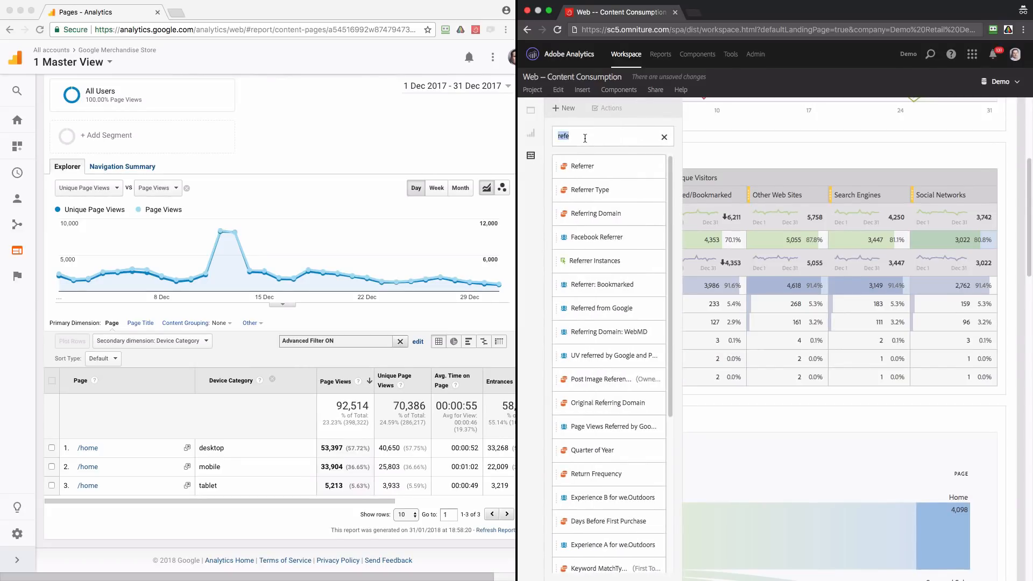
text(all)
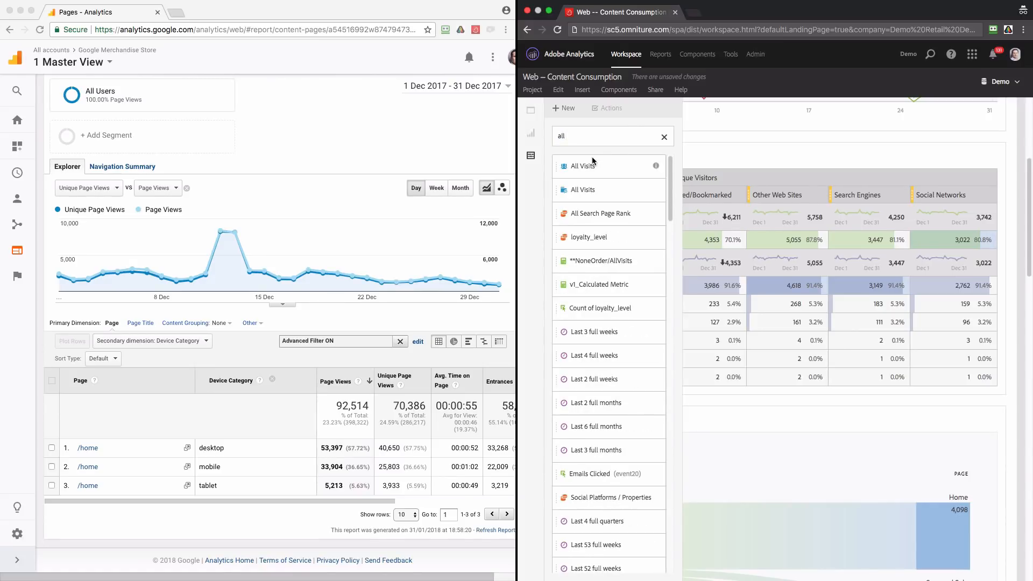
drag(579, 190, 670, 195)
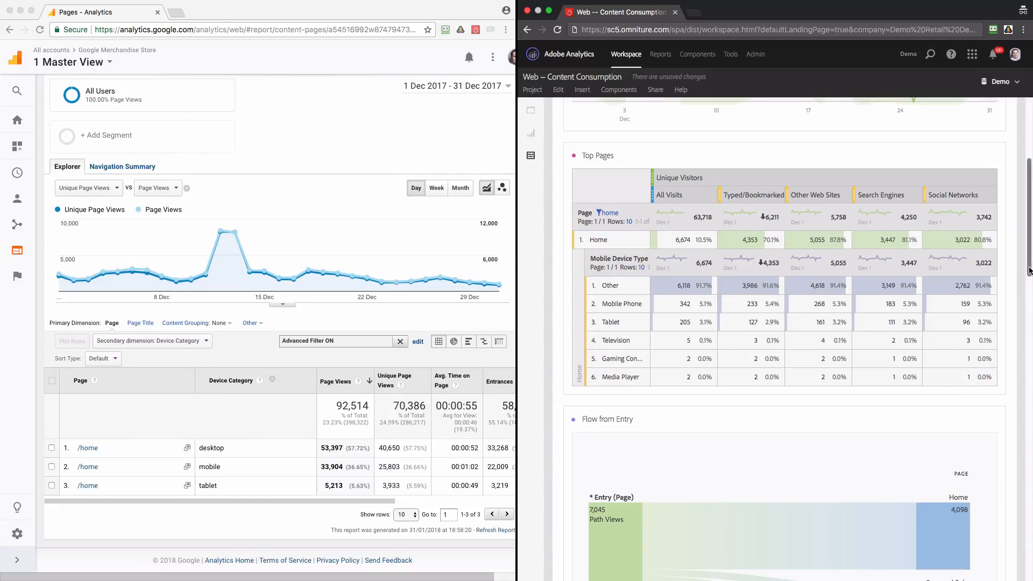
Trend Mobile Phone unique visitors for All Visits in the chart, and compare Other Web Sites with Search Engines
drag(1029, 270, 1030, 235)
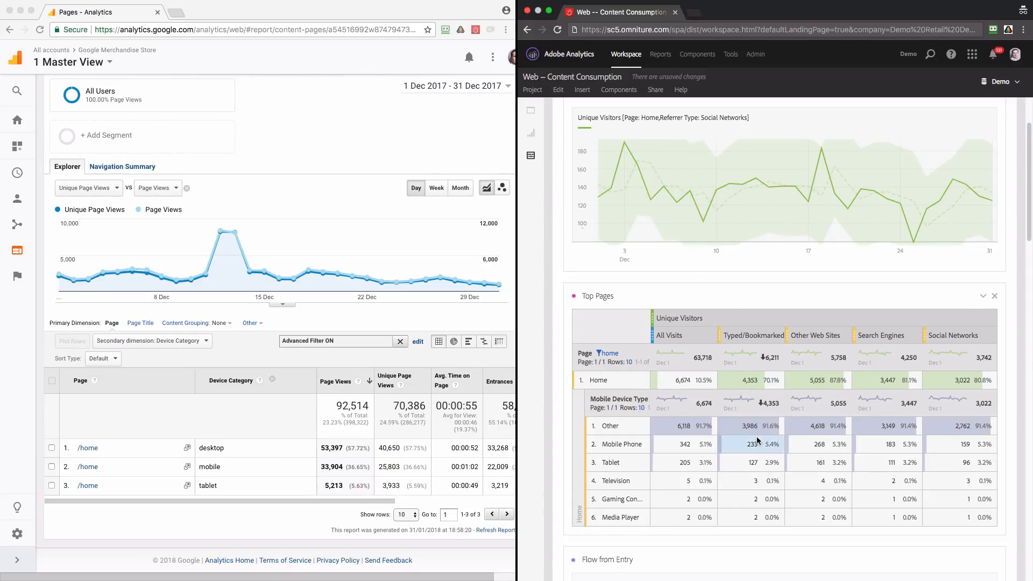
click(697, 450)
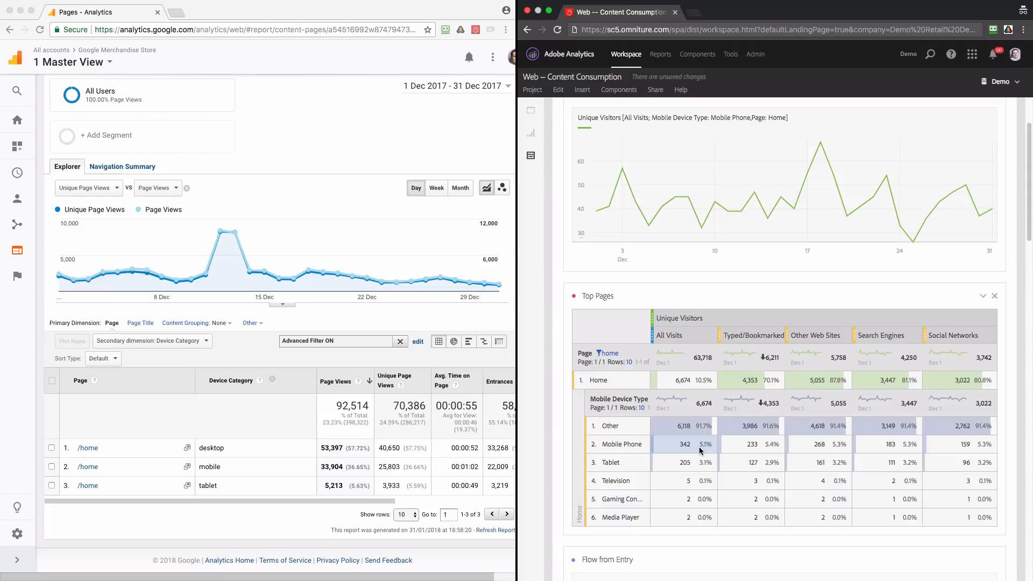
click(811, 451)
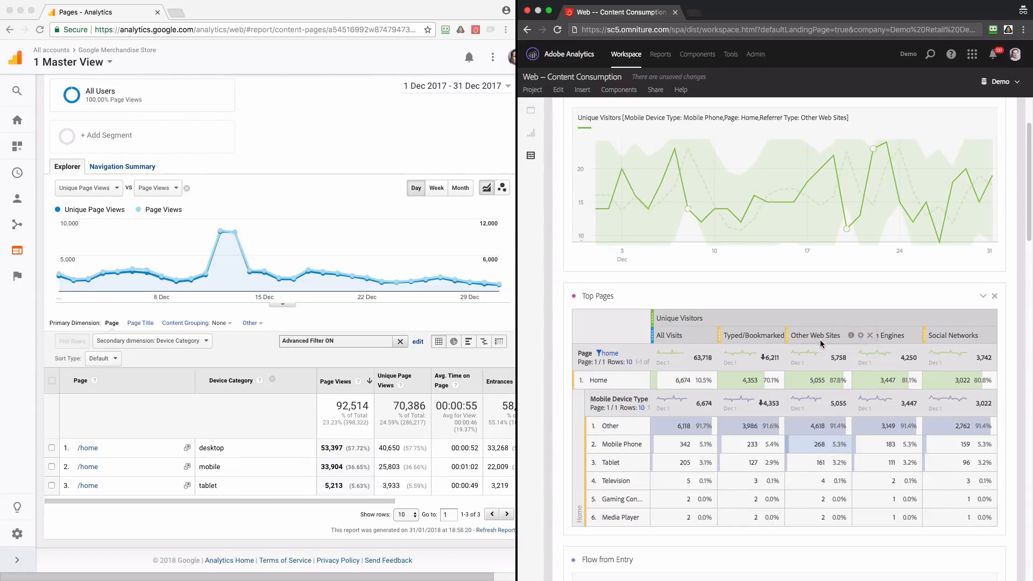
super+click(885, 445)
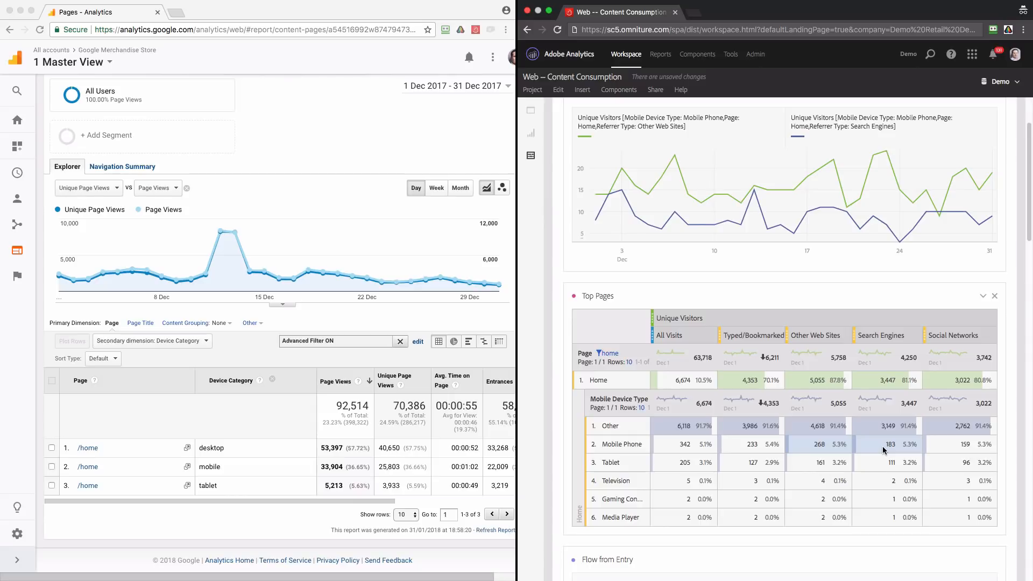